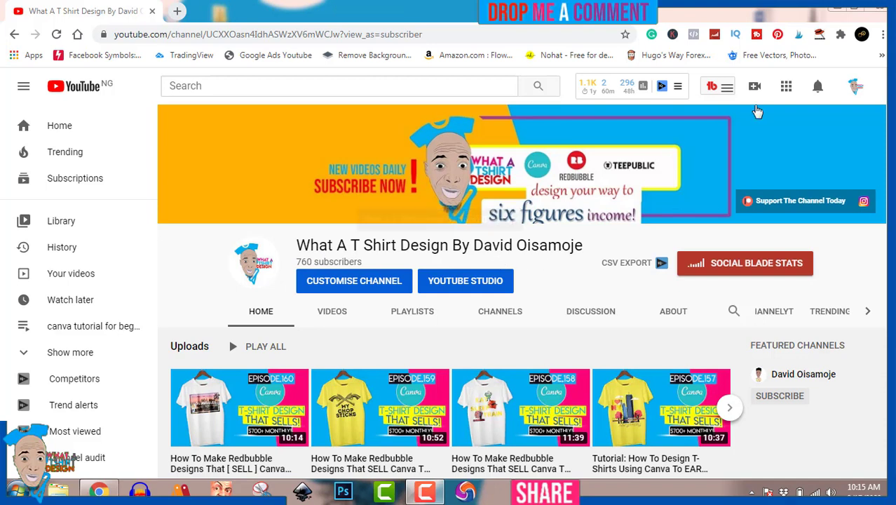
Open the YouTube notifications list and look through the recent subscriber, reply and upload notices
click(817, 87)
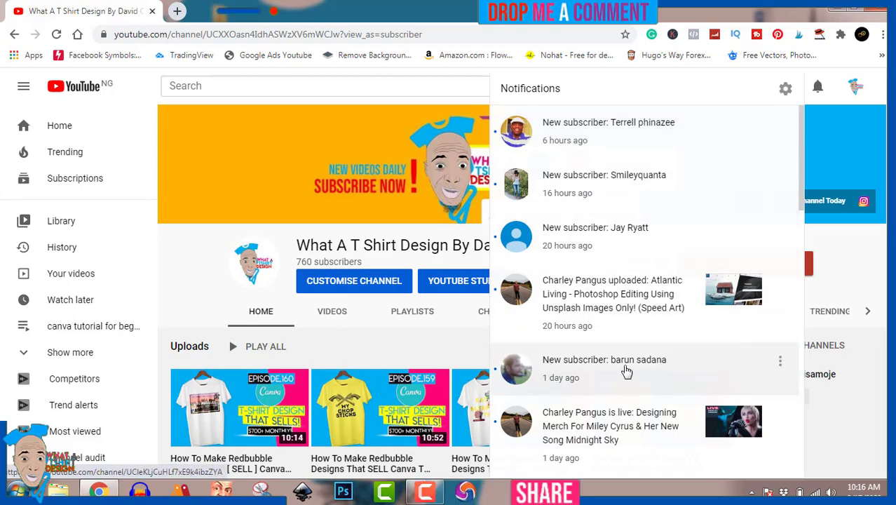
scroll(626, 370, down, 5)
scroll(626, 370, up, 2)
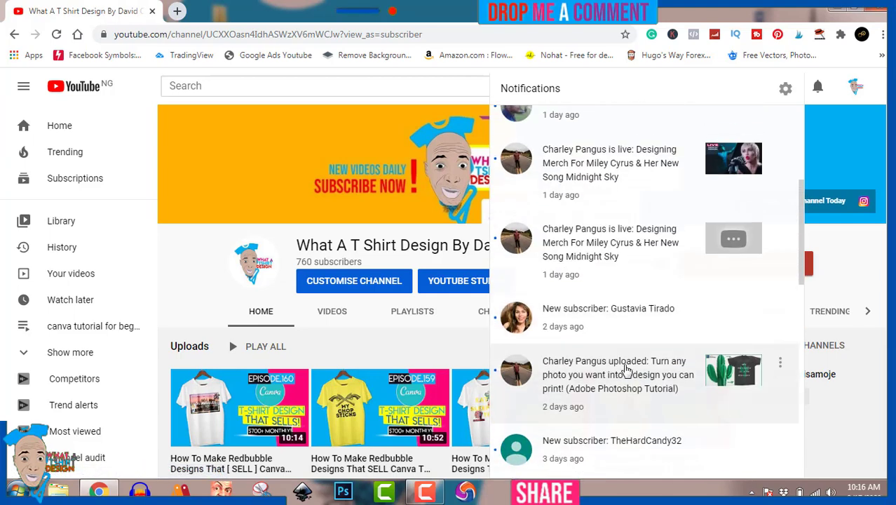
scroll(633, 316, down, 3)
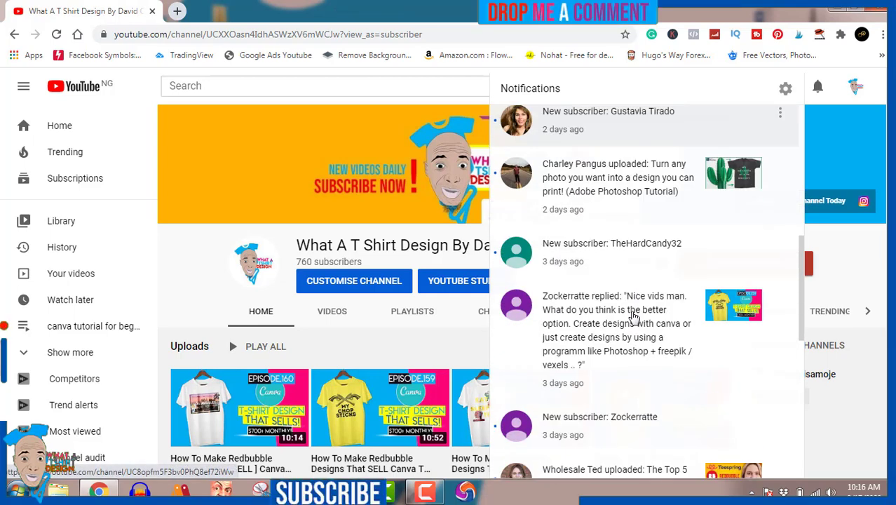
scroll(631, 261, down, 2)
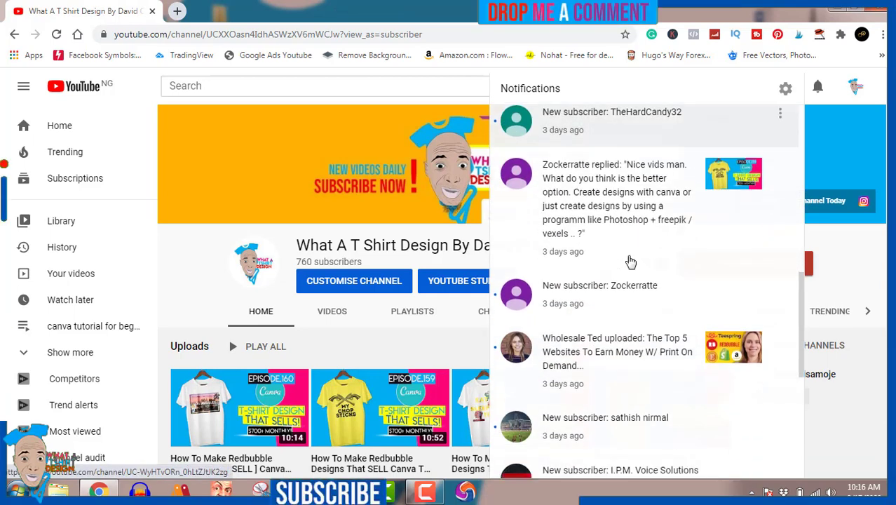
scroll(617, 299, down, 2)
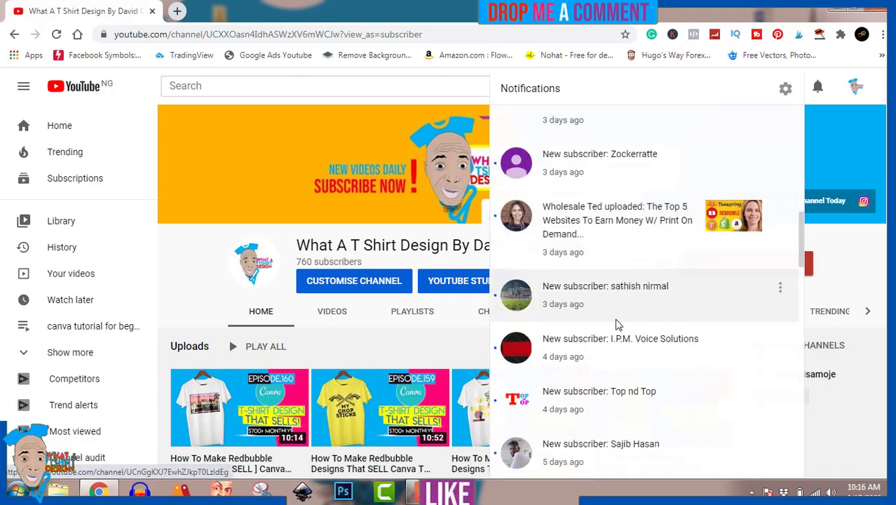
scroll(617, 309, down, 2)
scroll(617, 322, down, 1)
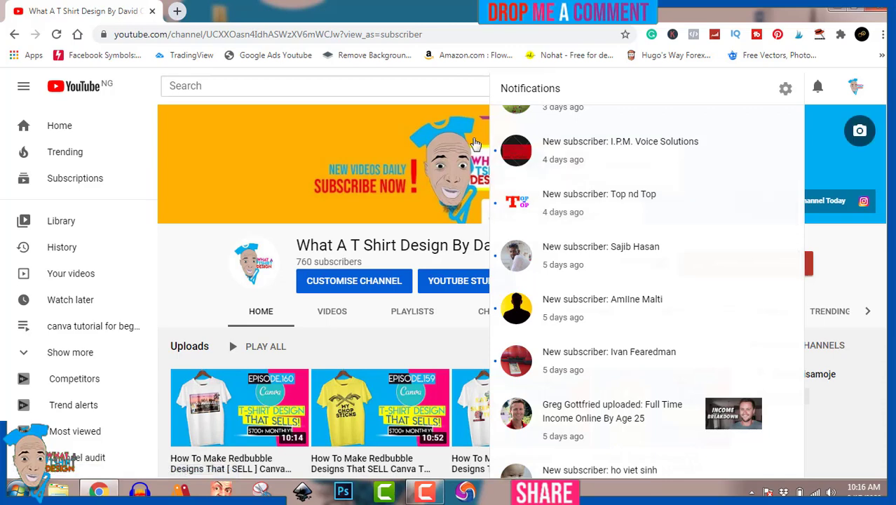
Open Canva in a new browser tab and create a blank custom-size design of 4500 × 5400 px
click(178, 11)
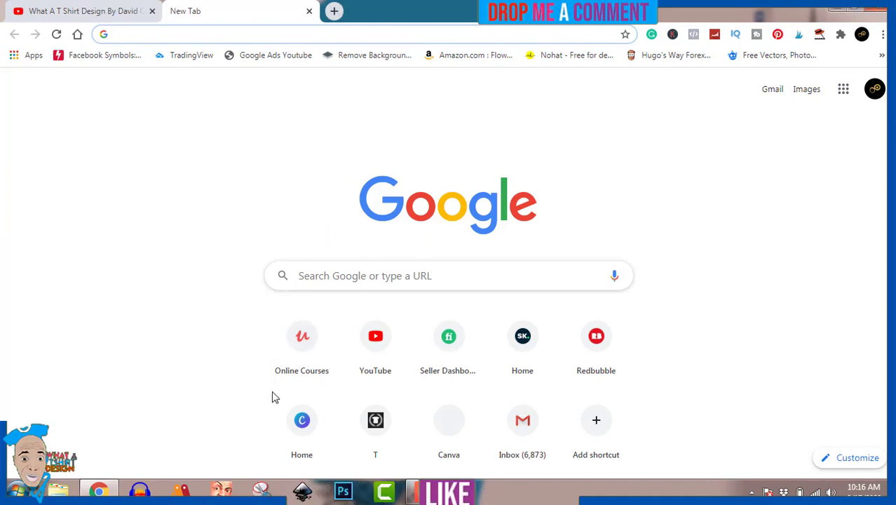
click(303, 422)
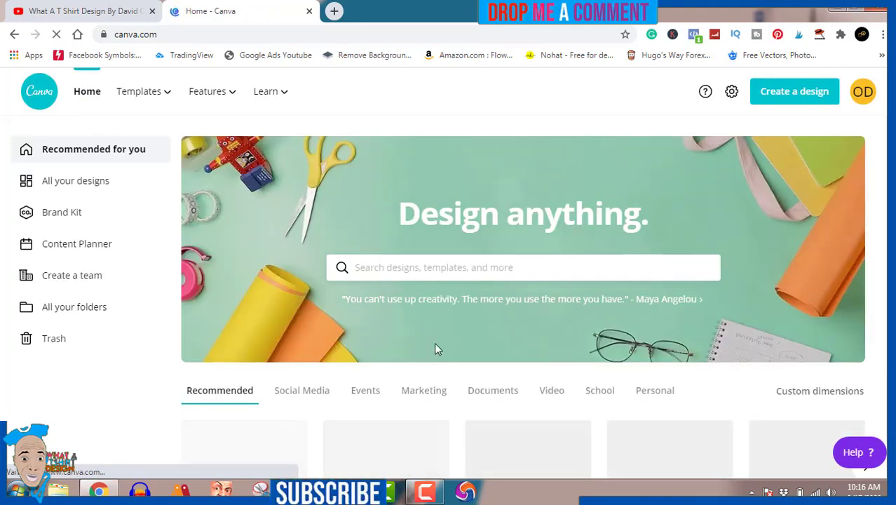
click(794, 101)
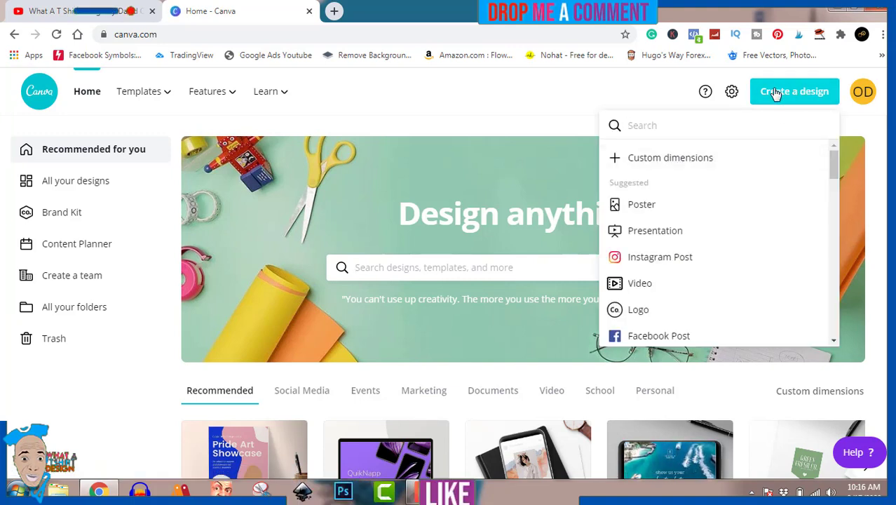
click(666, 160)
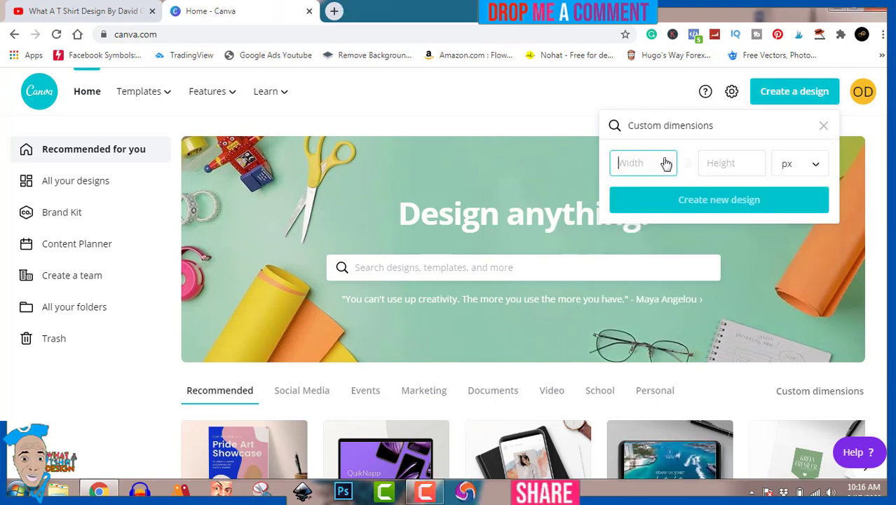
text(4500)
click(709, 164)
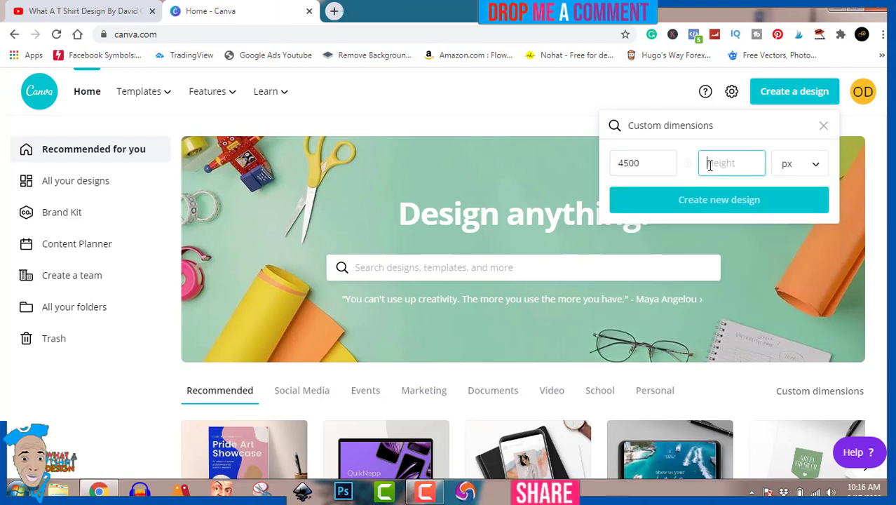
text(540)
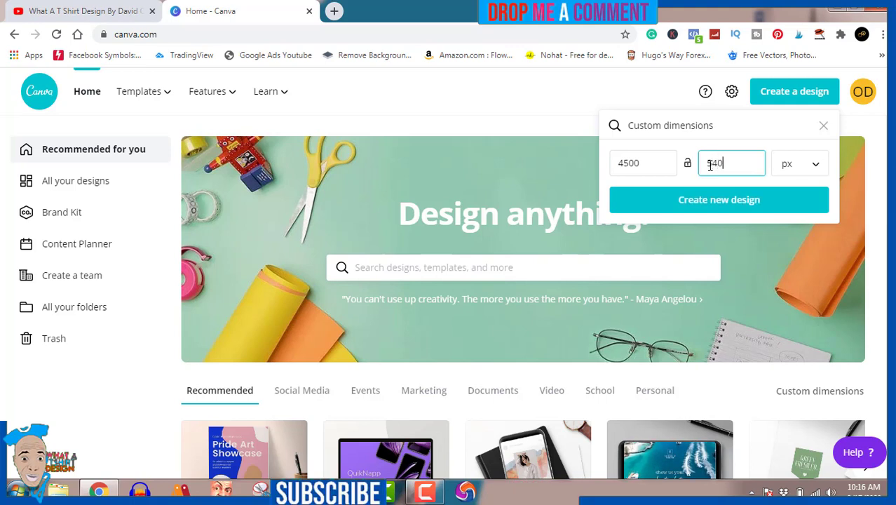
text(0)
click(715, 202)
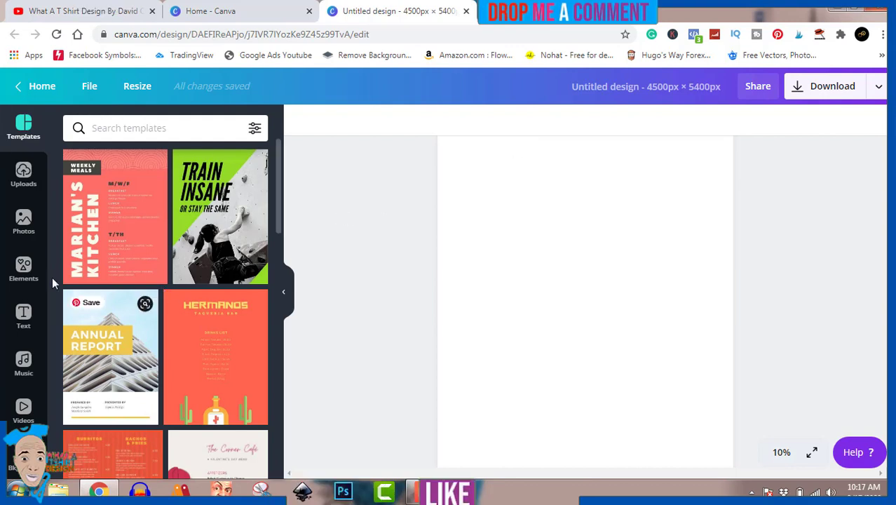
Add the recently used flying blonde angel graphic to the page and move it up towards the page's left side
click(24, 273)
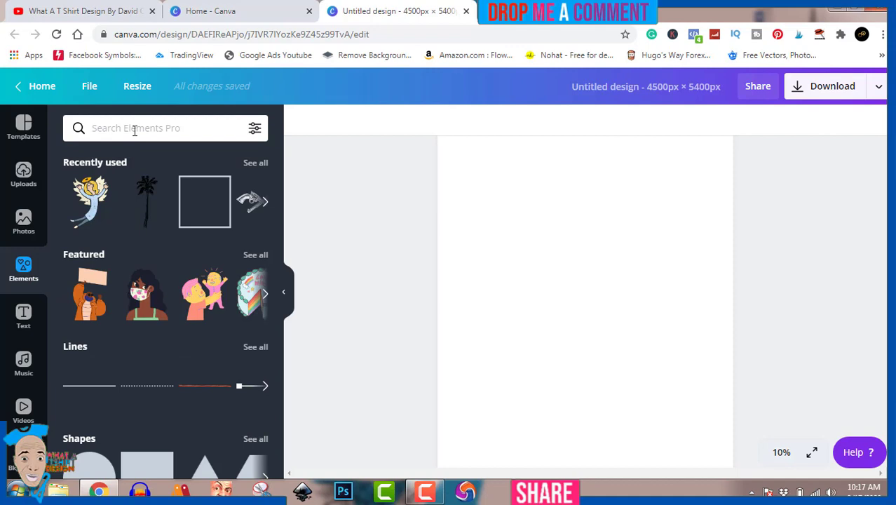
click(92, 200)
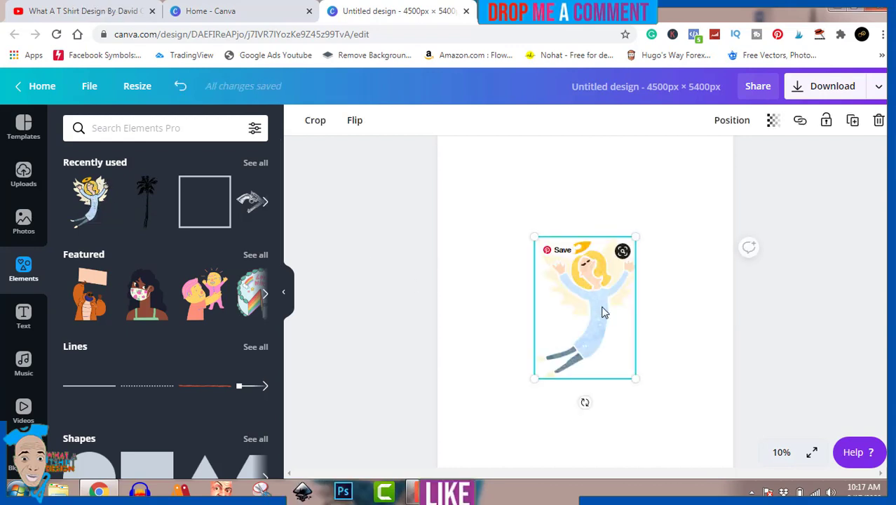
drag(600, 321, 549, 299)
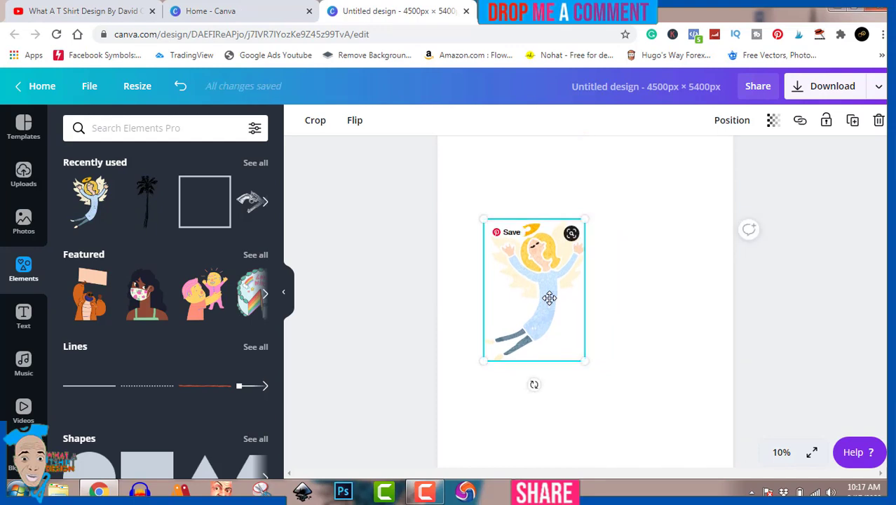
Search the elements library for "angel" and look through the results for a suitable illustration
click(170, 128)
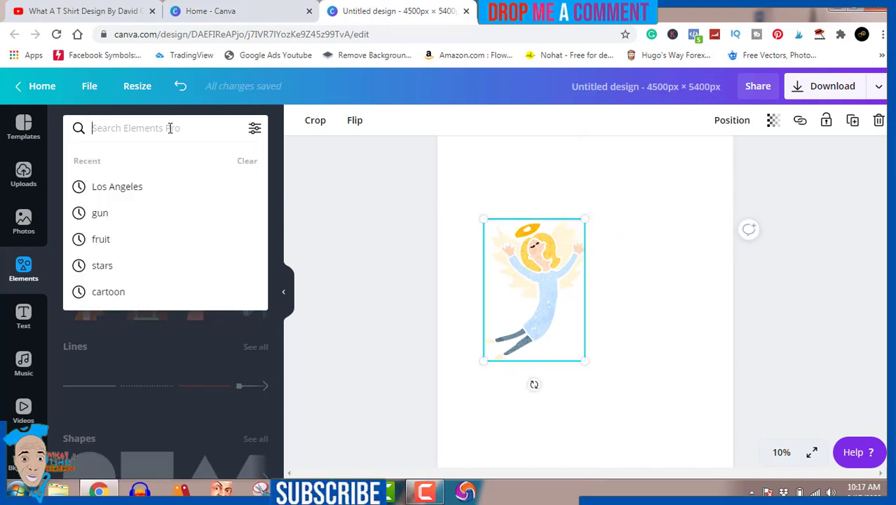
text(a)
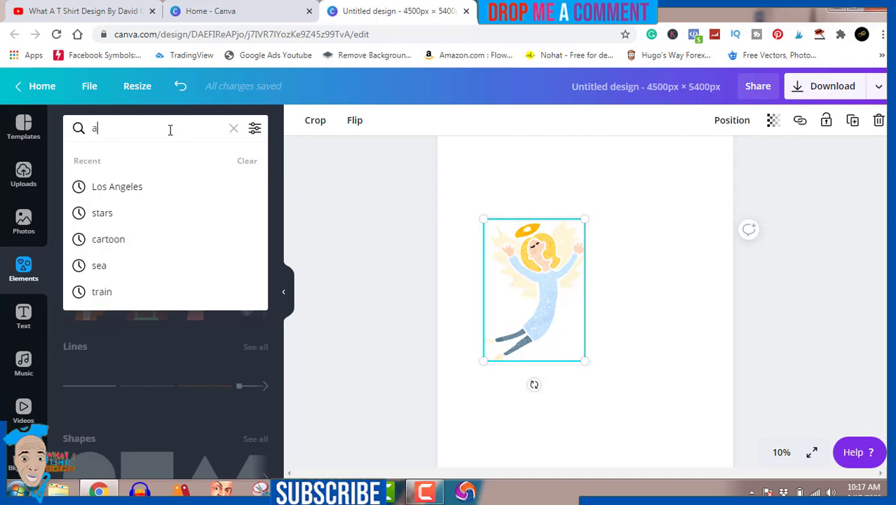
text(ngel)
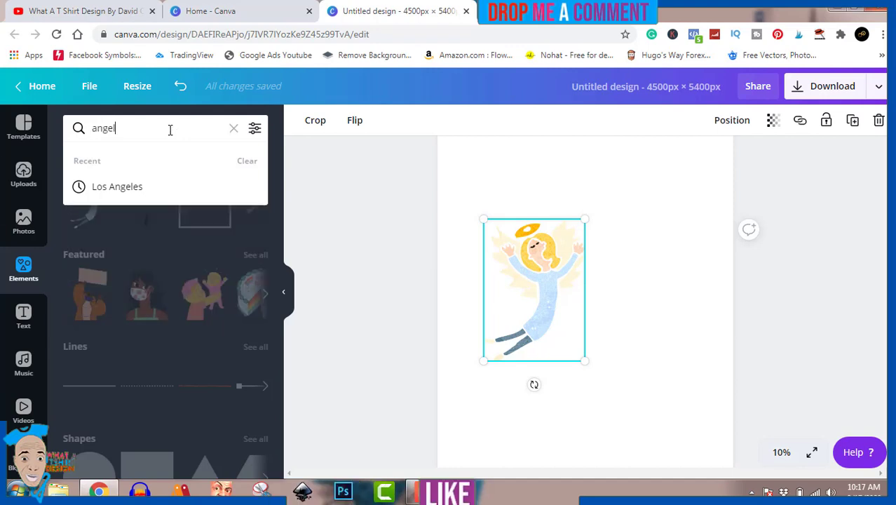
key(Return)
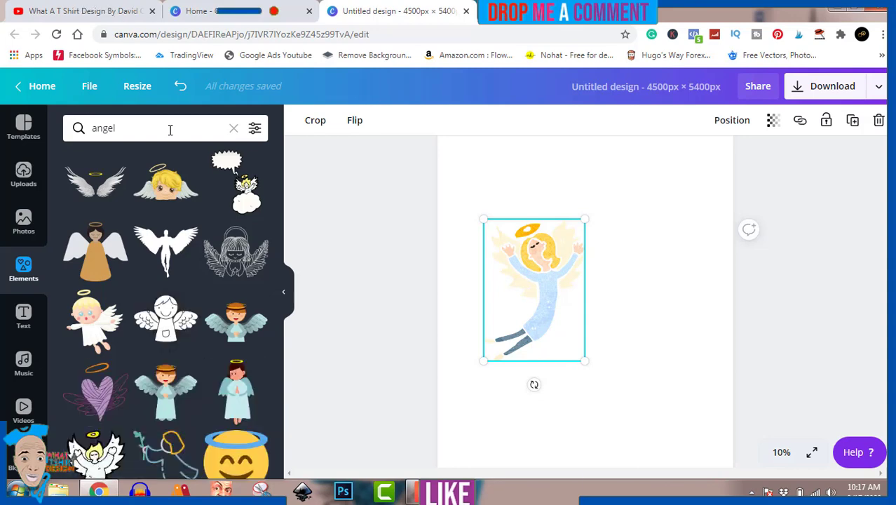
scroll(177, 247, down, 3)
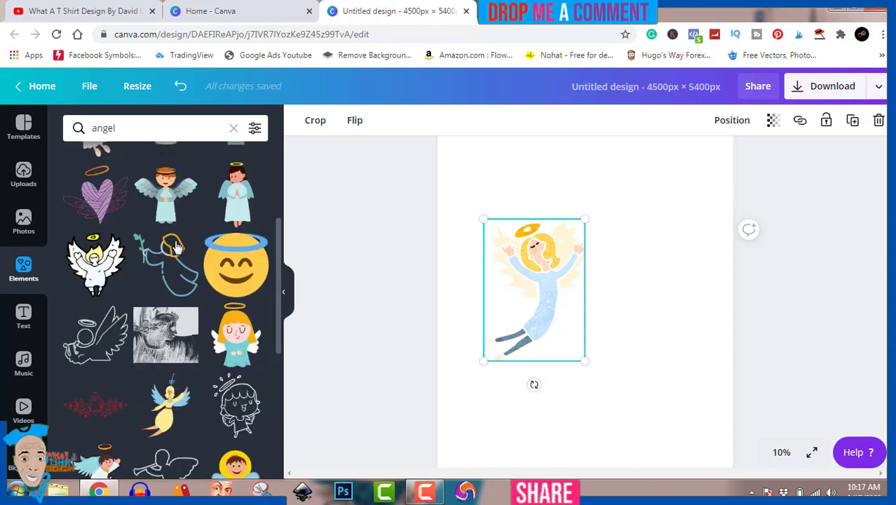
scroll(176, 246, down, 3)
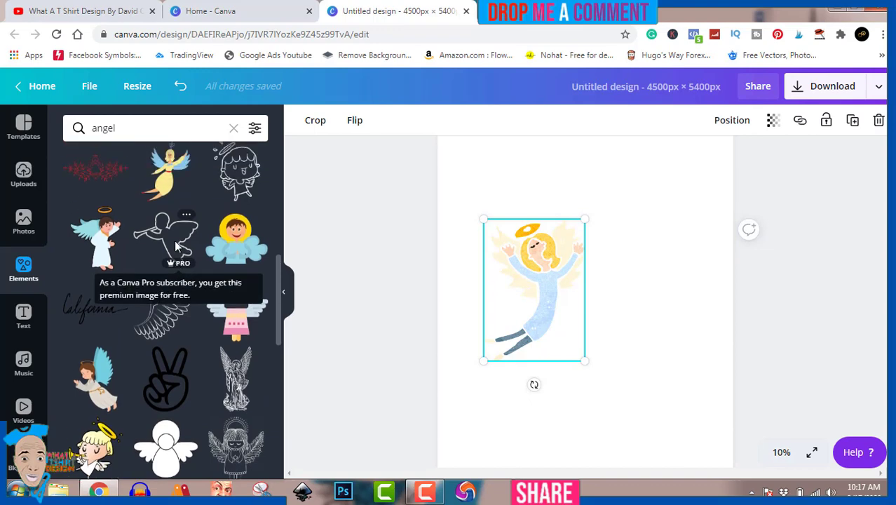
scroll(175, 246, up, 1)
scroll(176, 245, down, 3)
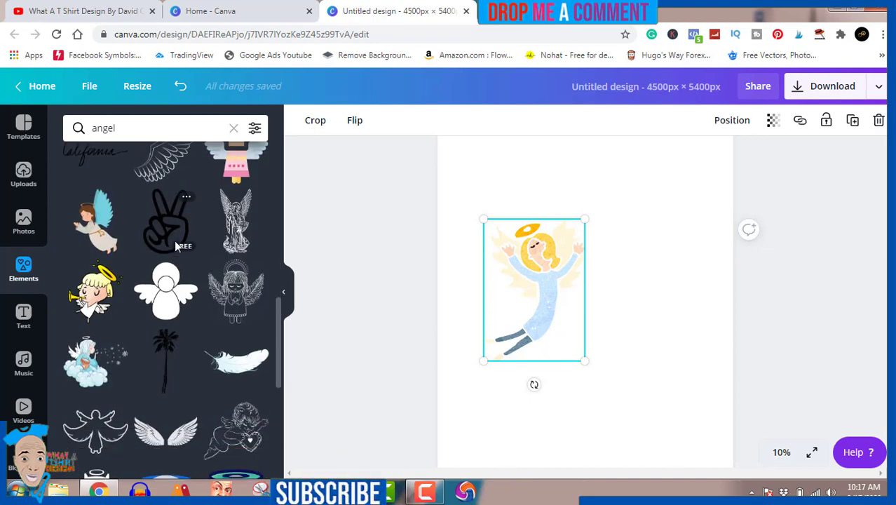
scroll(174, 240, down, 2)
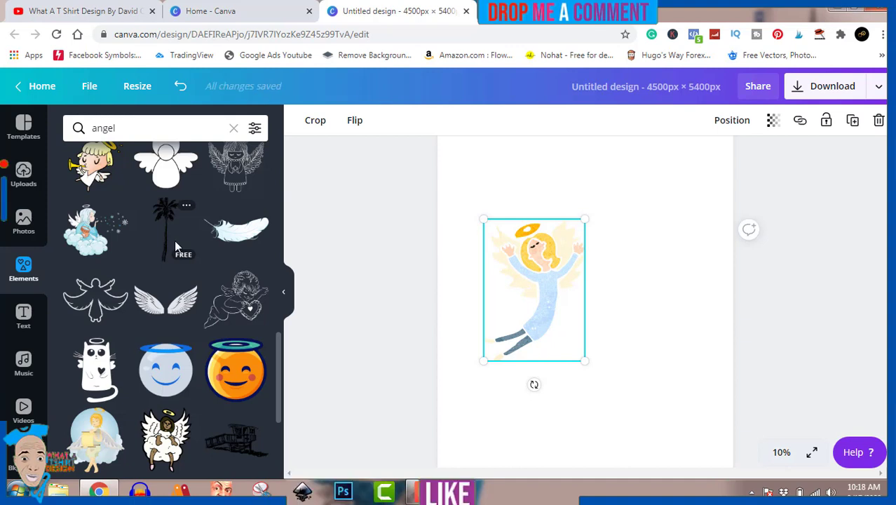
scroll(175, 246, down, 1)
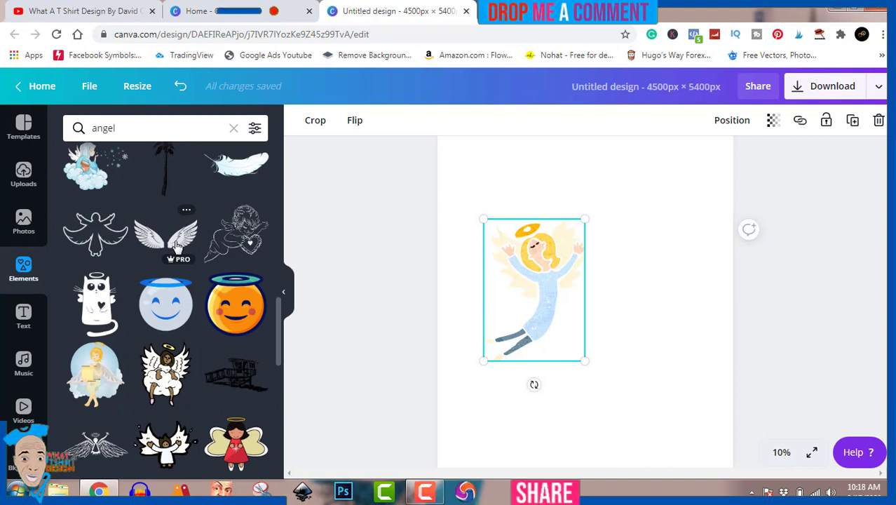
scroll(177, 246, down, 1)
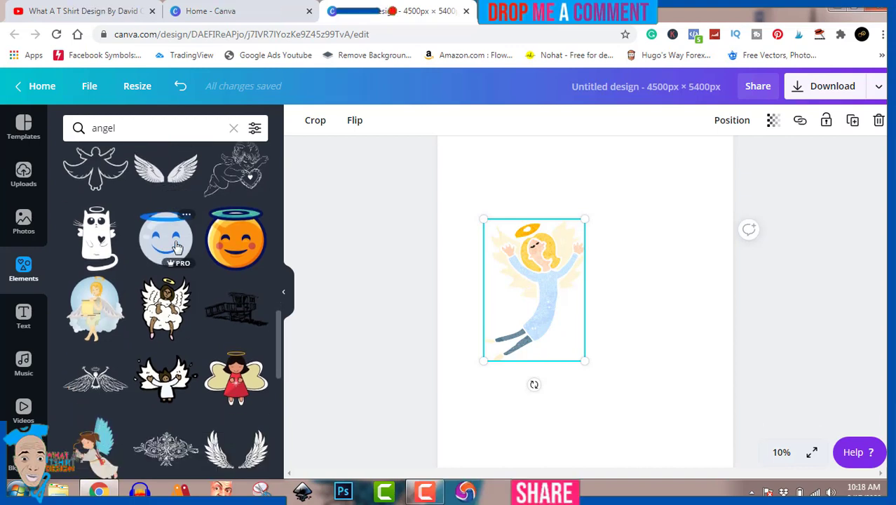
scroll(176, 246, down, 1)
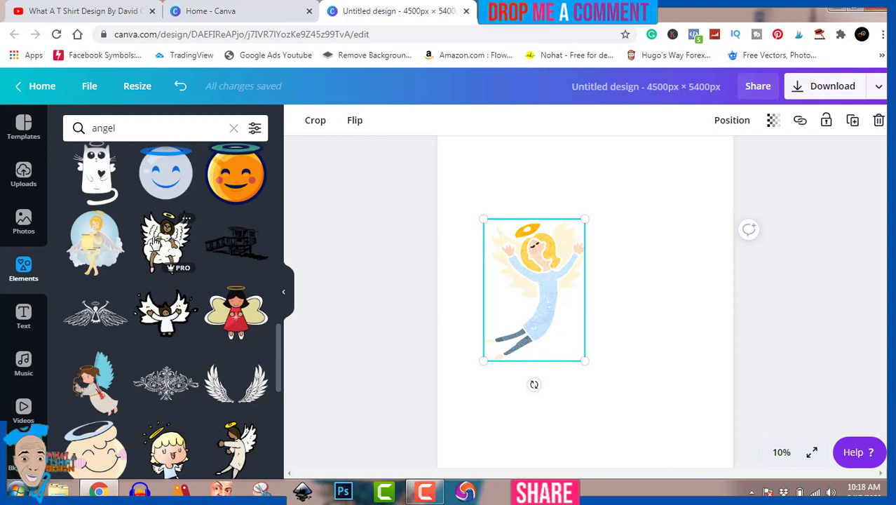
scroll(155, 242, down, 2)
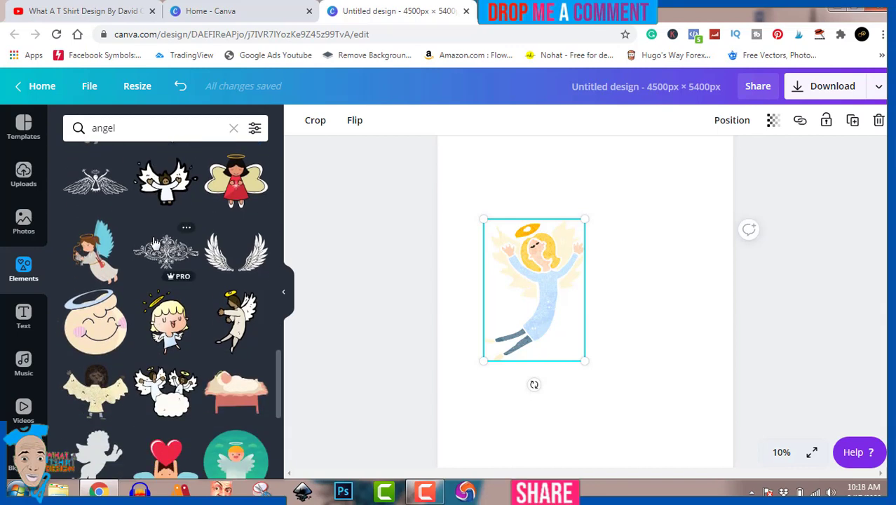
scroll(155, 242, down, 1)
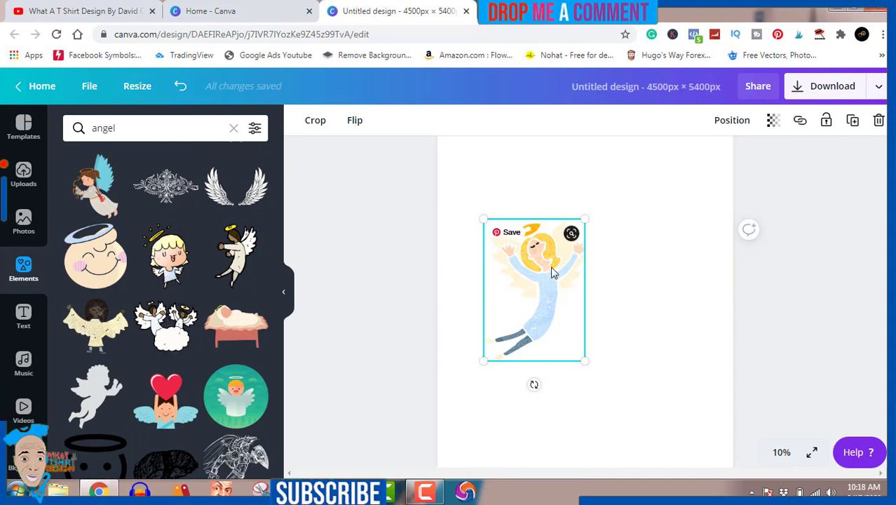
Replace the blonde angel with the graphic of two angels on a cloud, enlarge it and move it to the middle of the page
key(Delete)
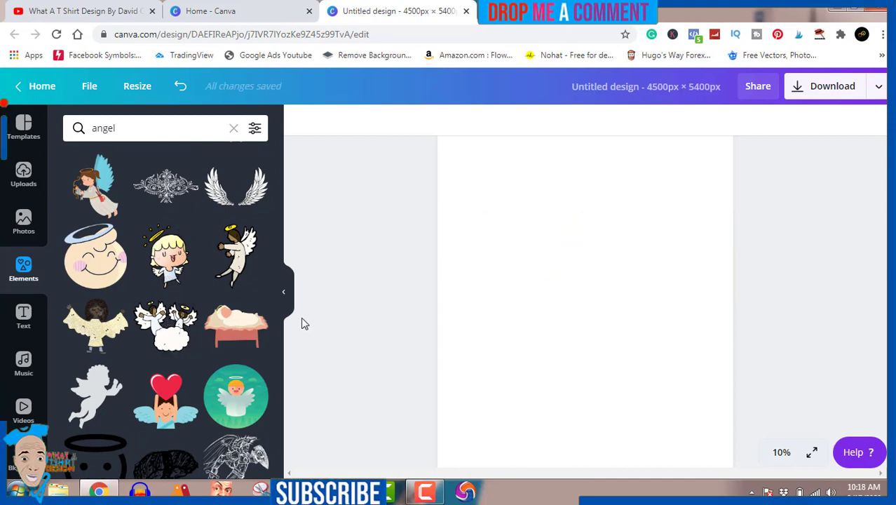
click(163, 325)
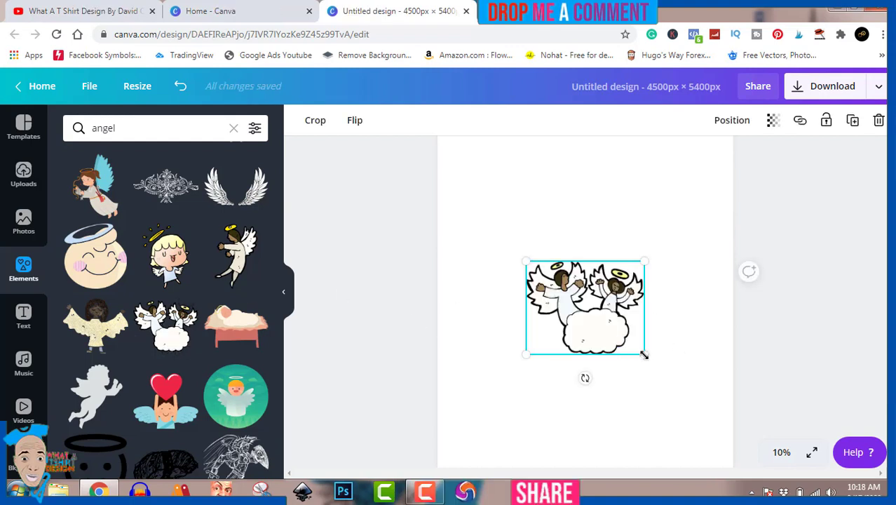
drag(661, 371, 699, 395)
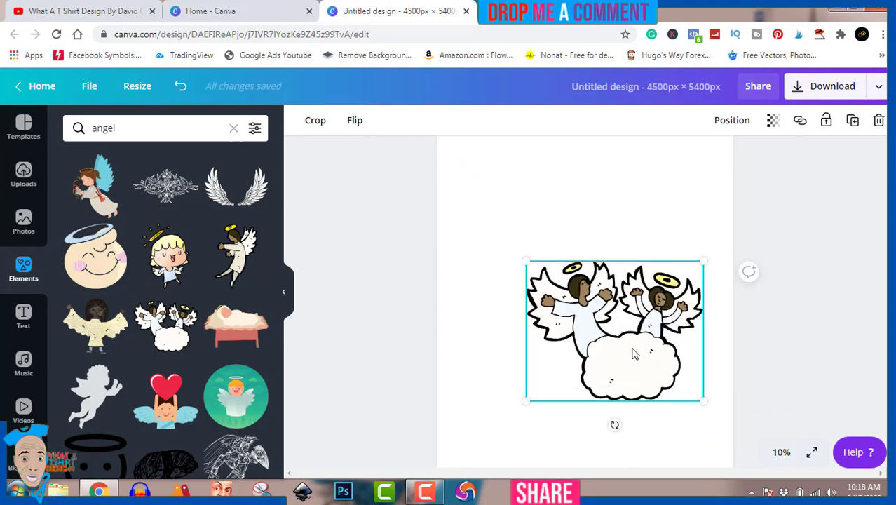
drag(631, 353, 603, 311)
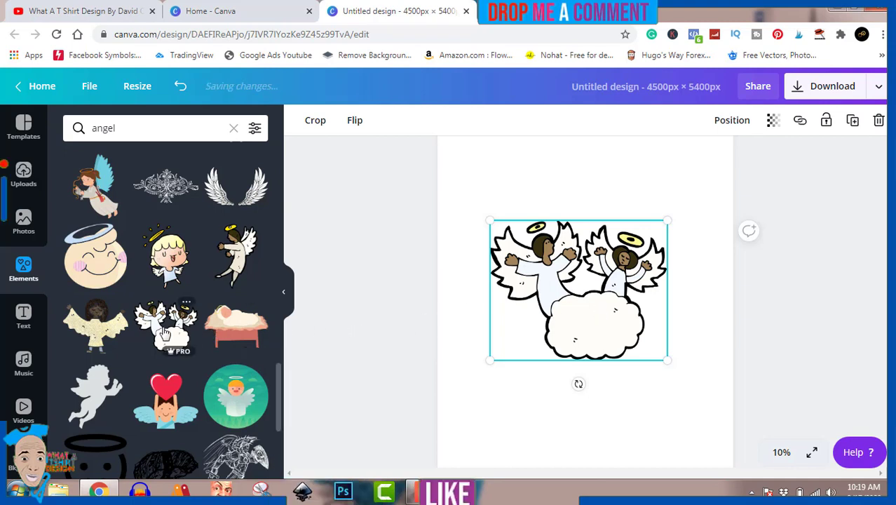
Add a heading below the angels and replace it with the yellow "enjoy" text style from the text library
click(23, 319)
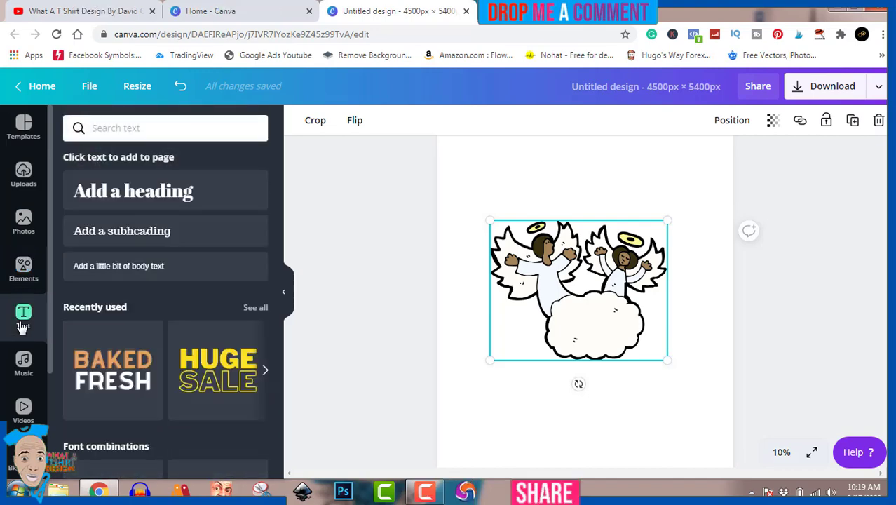
click(169, 192)
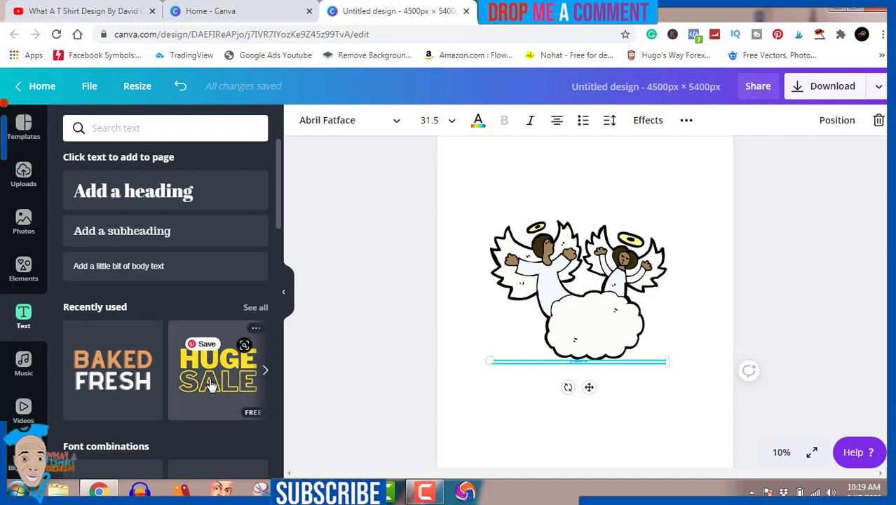
scroll(213, 403, down, 5)
scroll(216, 406, down, 6)
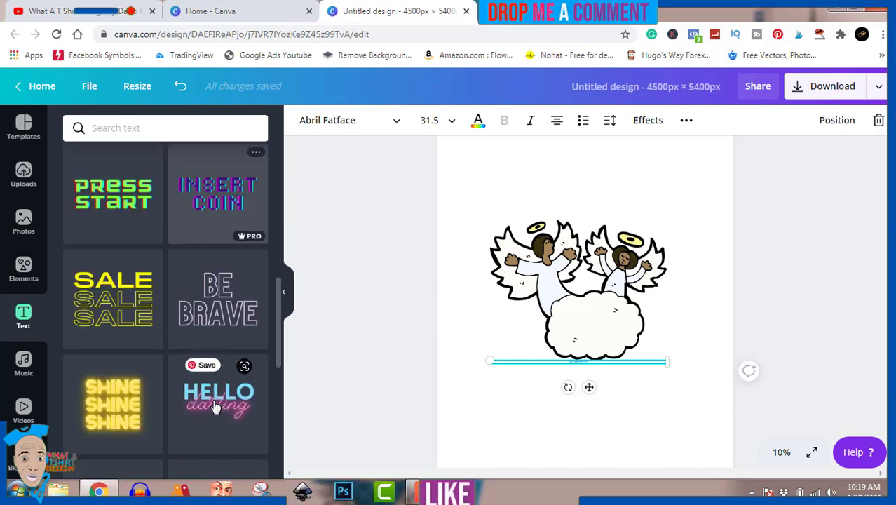
scroll(215, 406, down, 3)
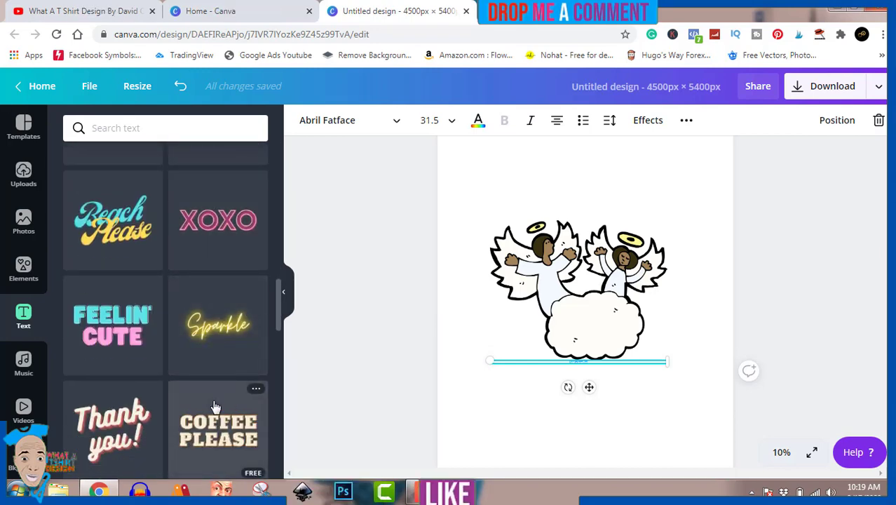
scroll(216, 407, down, 2)
scroll(215, 408, down, 4)
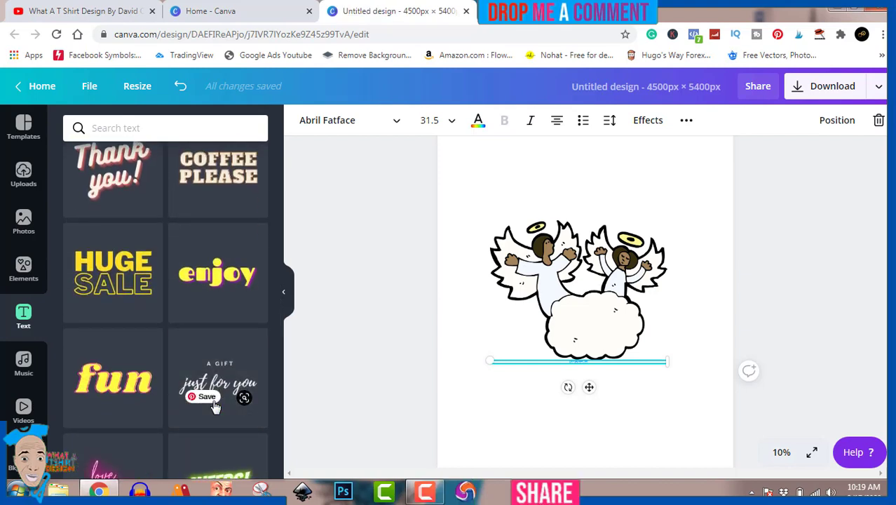
click(219, 279)
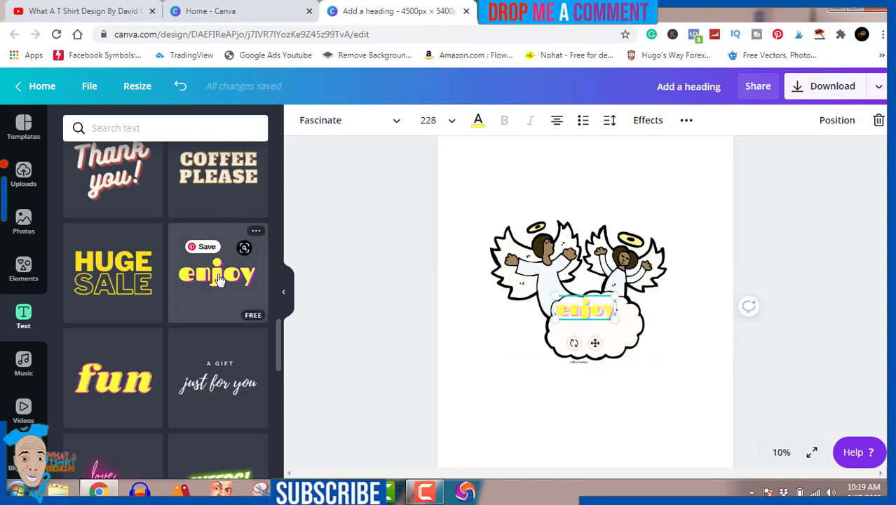
click(589, 364)
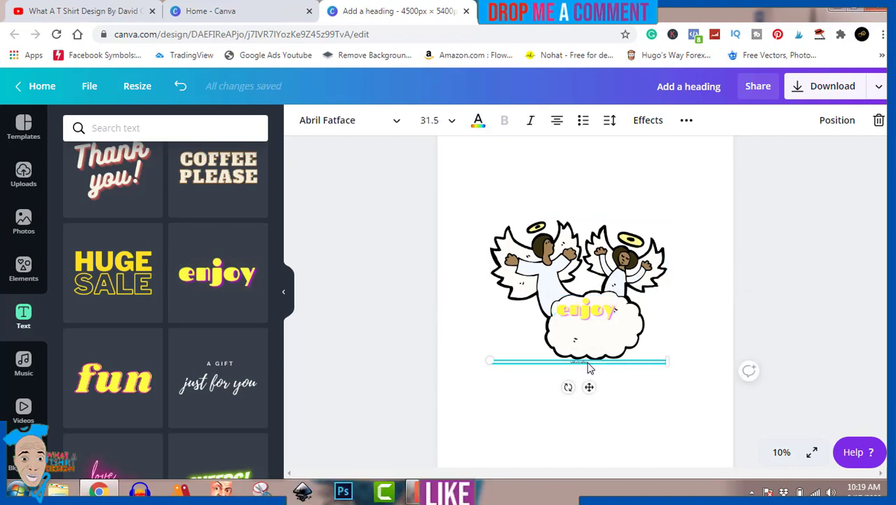
key(Delete)
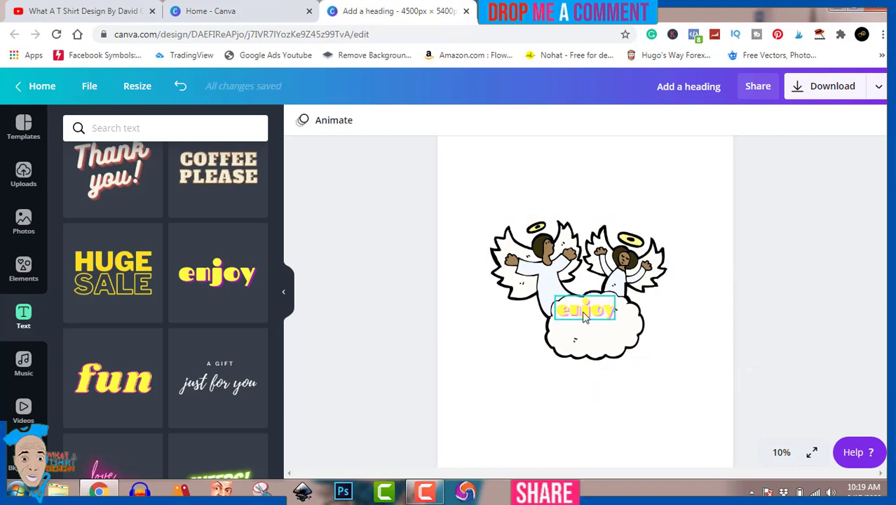
Enlarge the "enjoy" text on the cloud to size 318 and change its wording to "Be"
drag(591, 316, 610, 311)
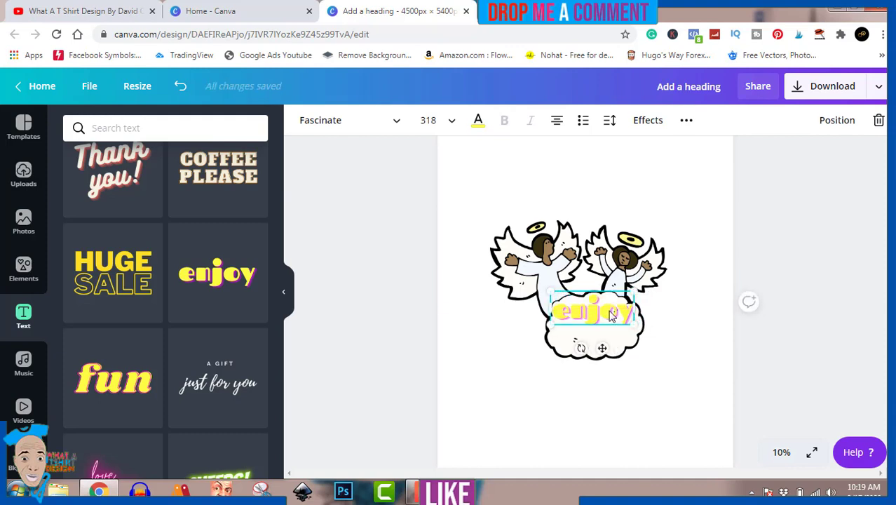
double_click(611, 311)
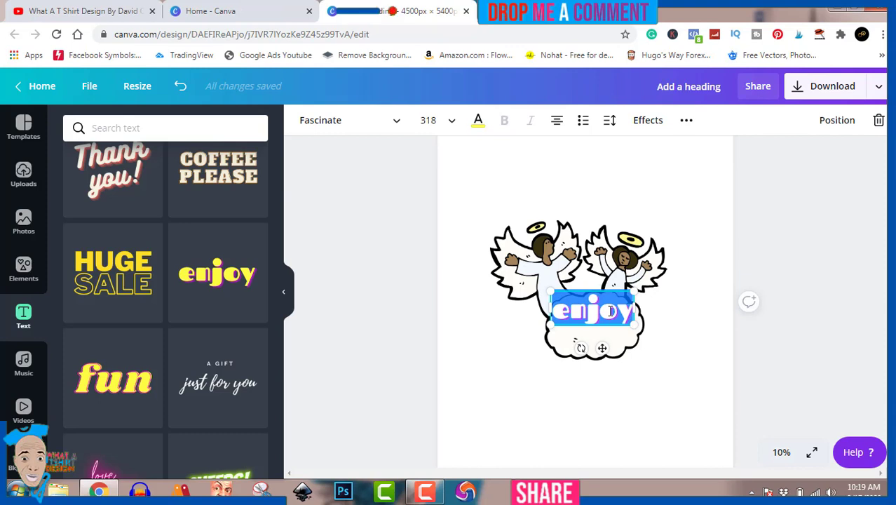
text(Be)
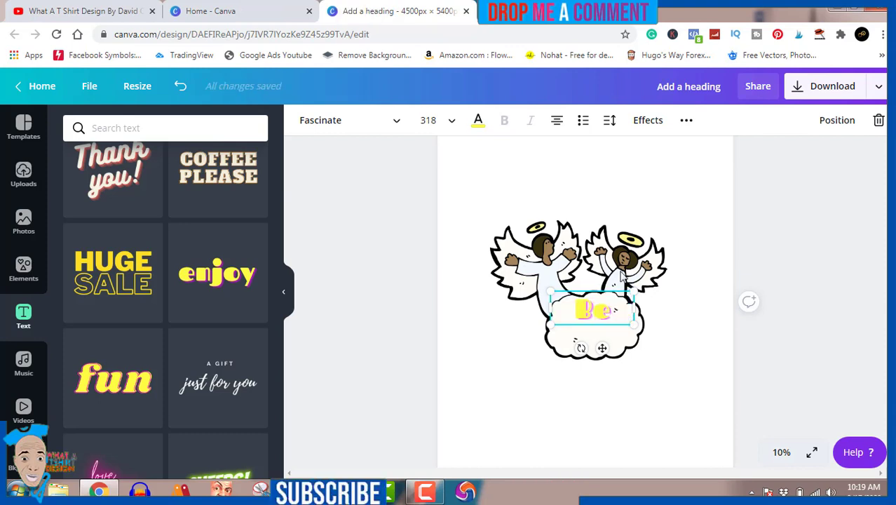
Look through the text effects, additional text options and context commands available for the "Be" text
click(648, 120)
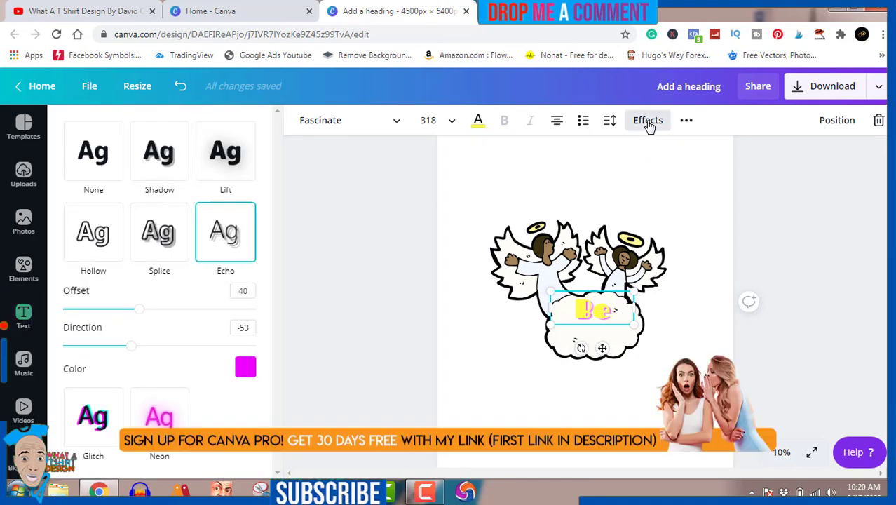
click(686, 121)
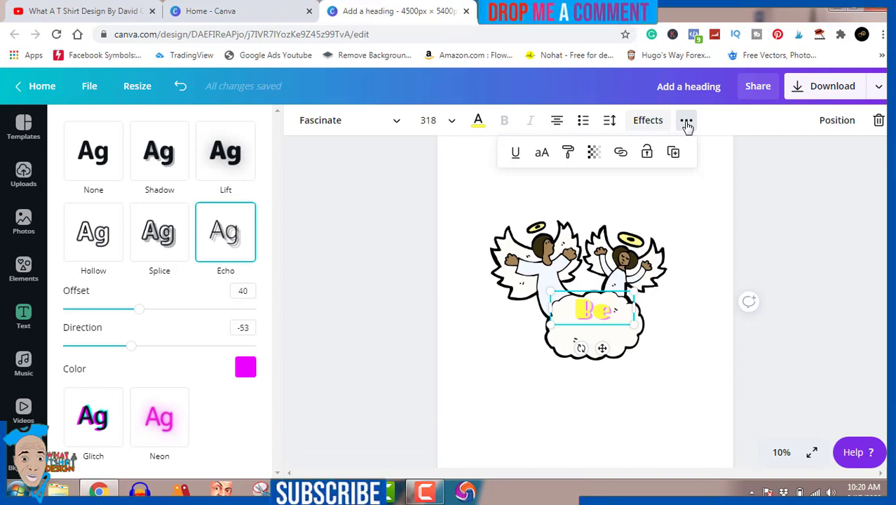
right_click(594, 312)
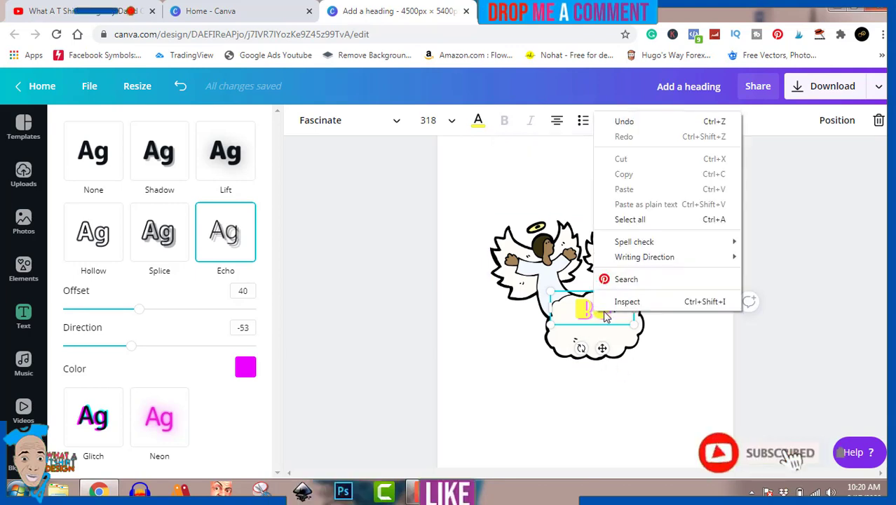
click(585, 313)
right_click(585, 313)
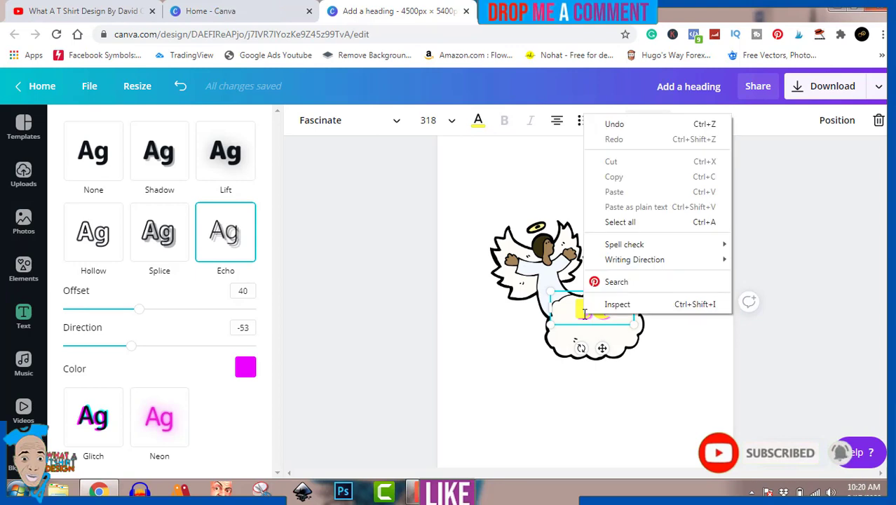
click(880, 320)
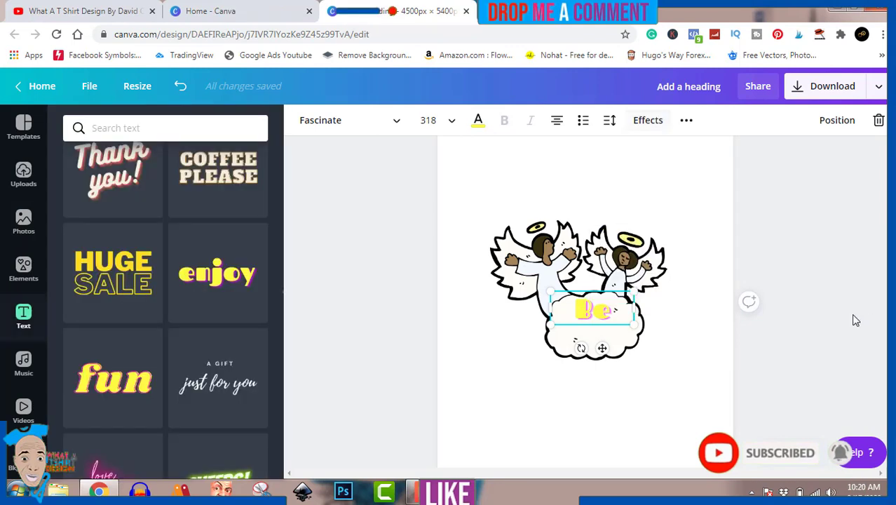
click(784, 275)
click(589, 312)
right_click(594, 311)
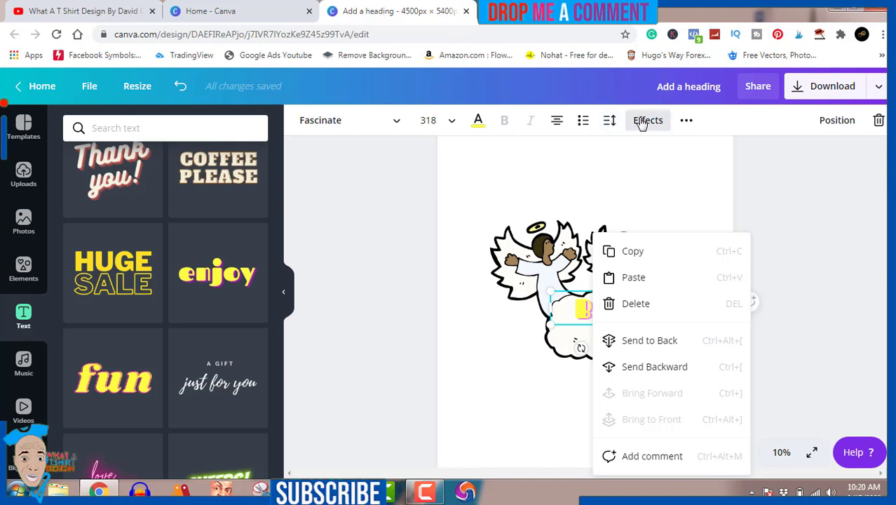
Try the uppercase and bulleted-list formatting on the "Be" text
click(689, 120)
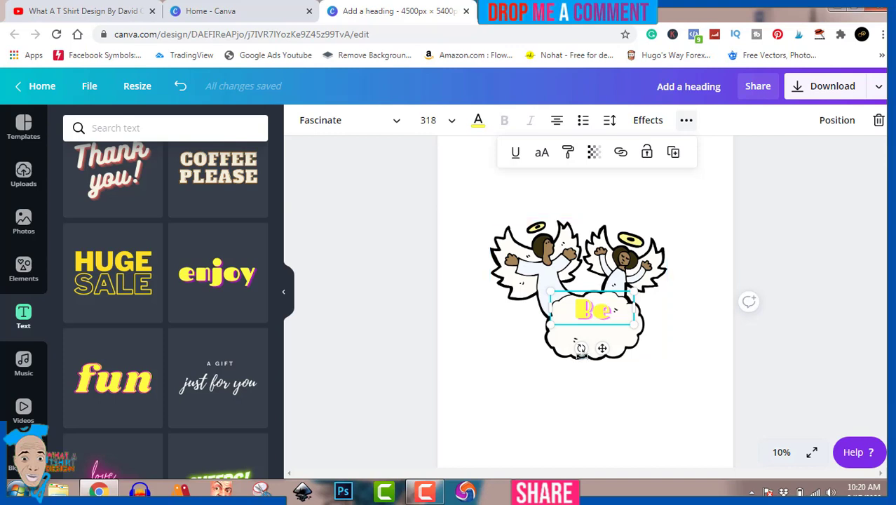
click(544, 154)
click(543, 153)
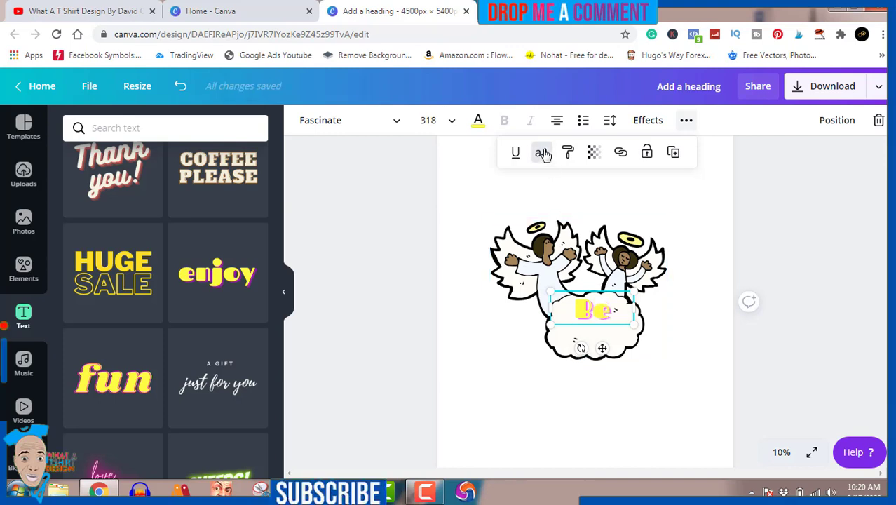
click(584, 121)
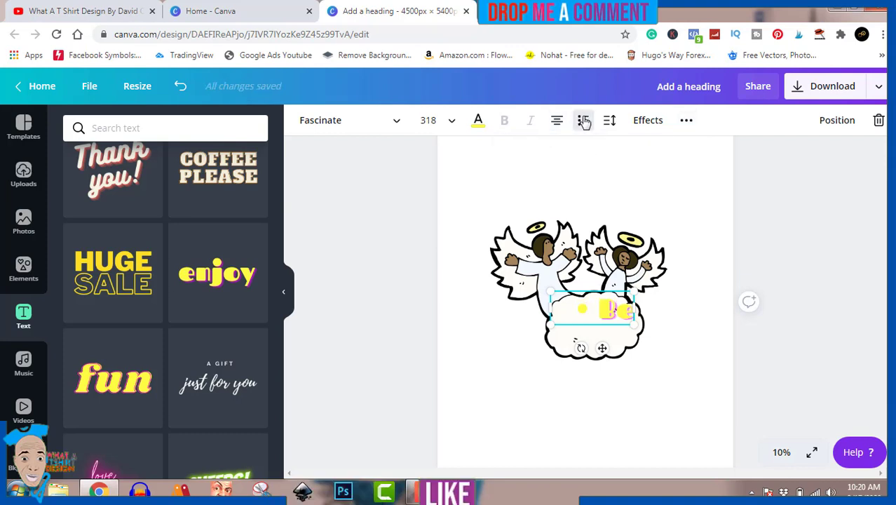
click(584, 121)
click(584, 120)
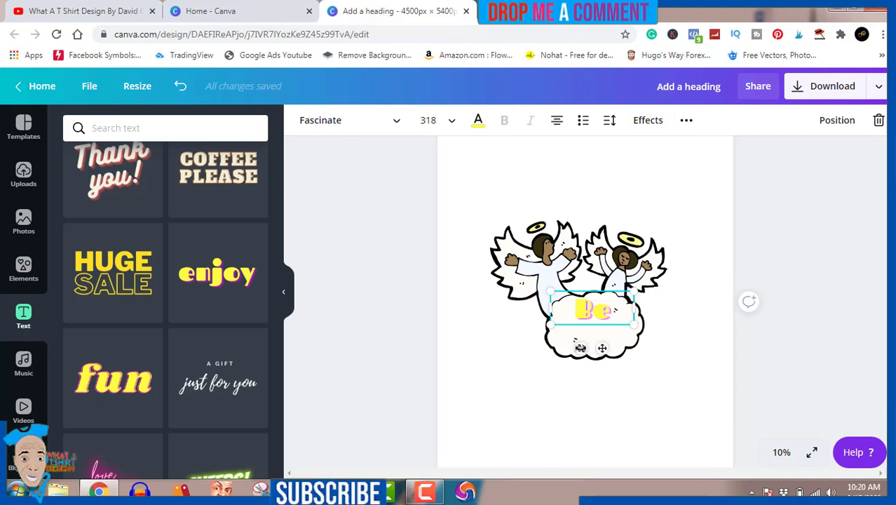
Tilt the "Be" text slightly counterclockwise and place a duplicate of it directly below on the cloud
drag(583, 348, 600, 261)
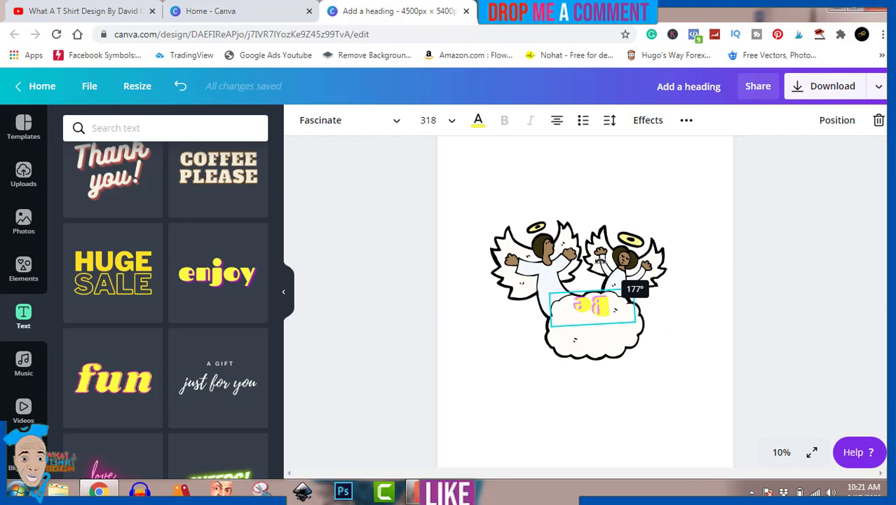
drag(600, 259, 593, 328)
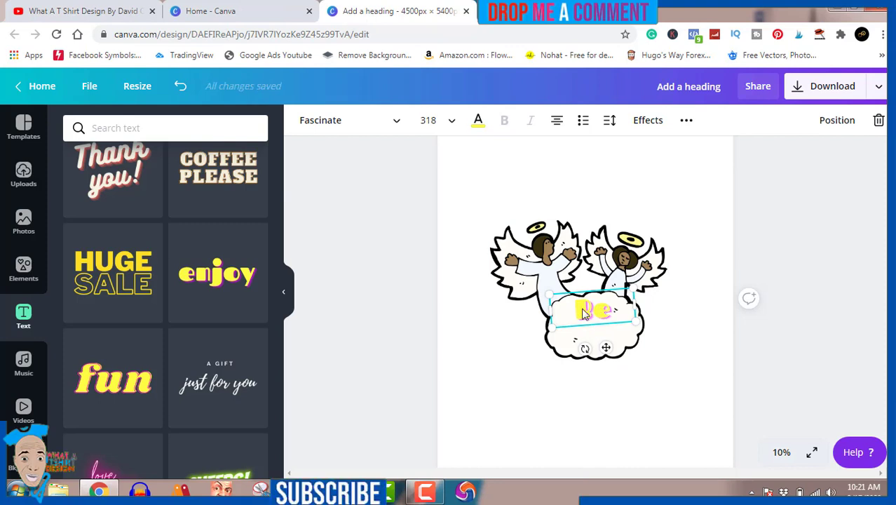
drag(583, 313, 584, 332)
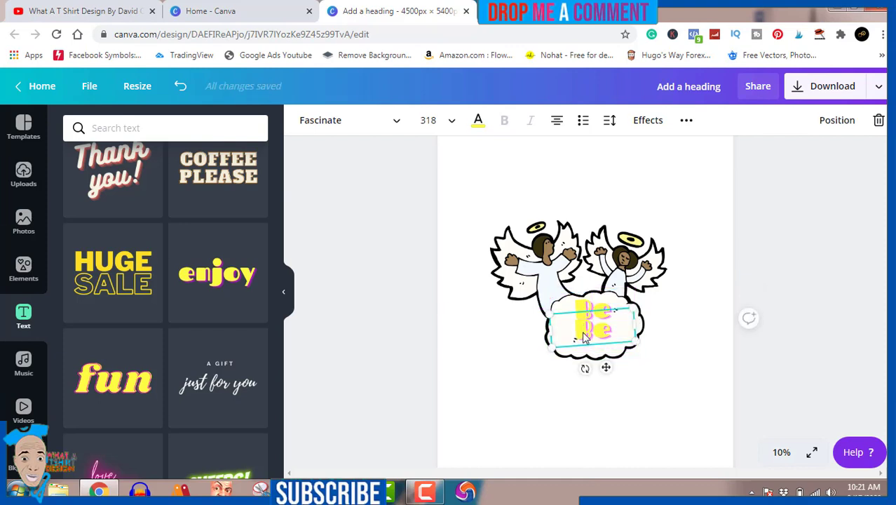
Change the lower duplicate's wording to "You" and enlarge it to size 471
double_click(584, 332)
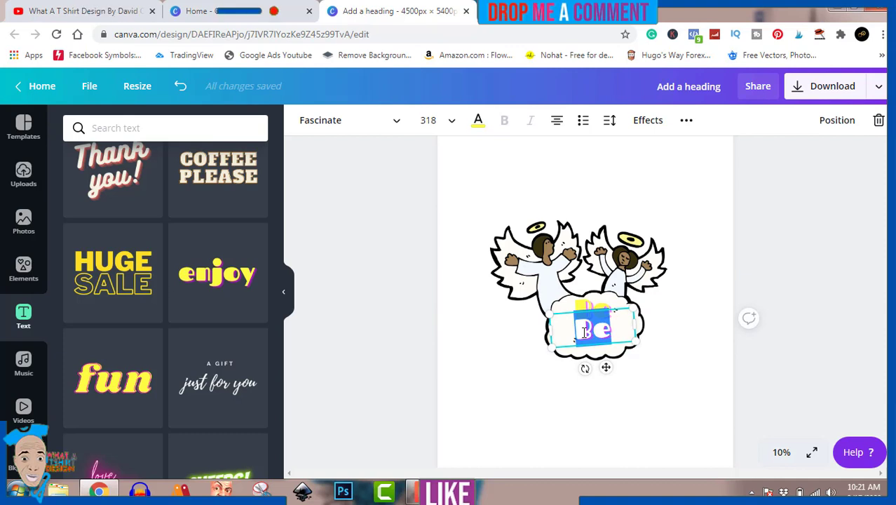
text(Be You)
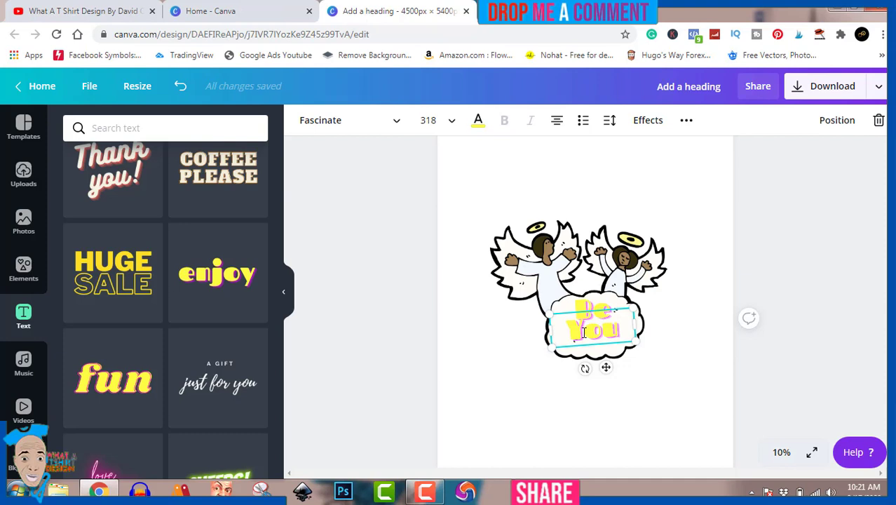
drag(635, 340, 675, 355)
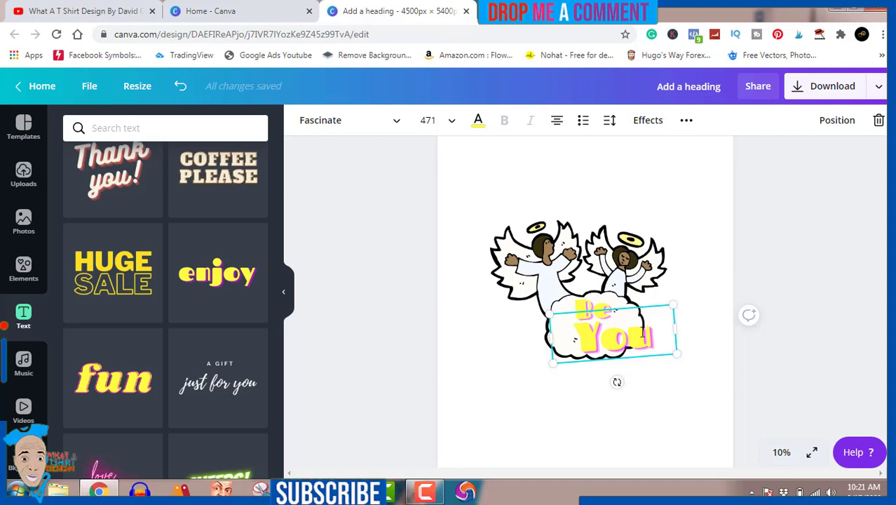
Move "You" to the middle of the cloud and shift "Be" slightly so it sits centred above it
click(762, 351)
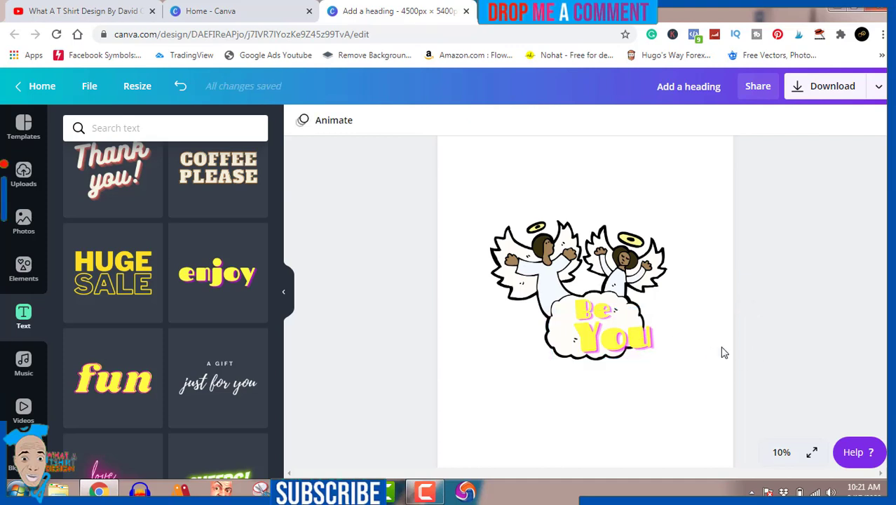
click(645, 339)
drag(645, 339, 624, 332)
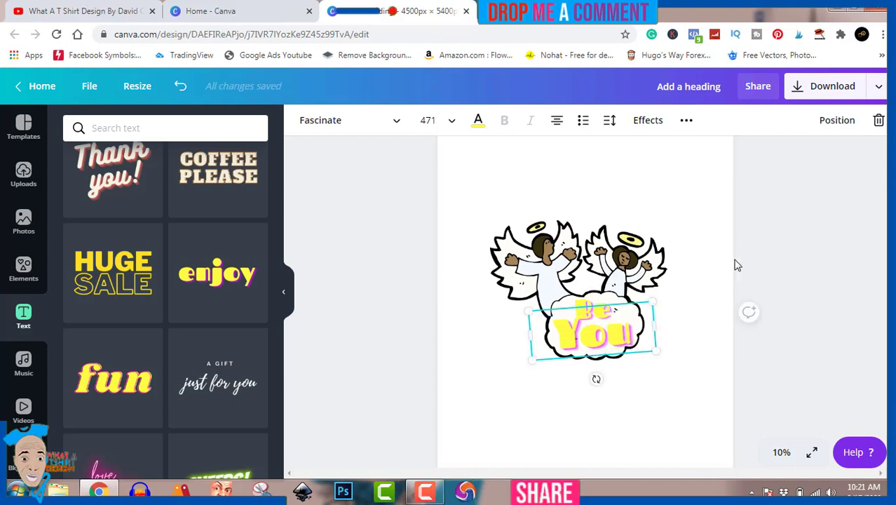
click(779, 256)
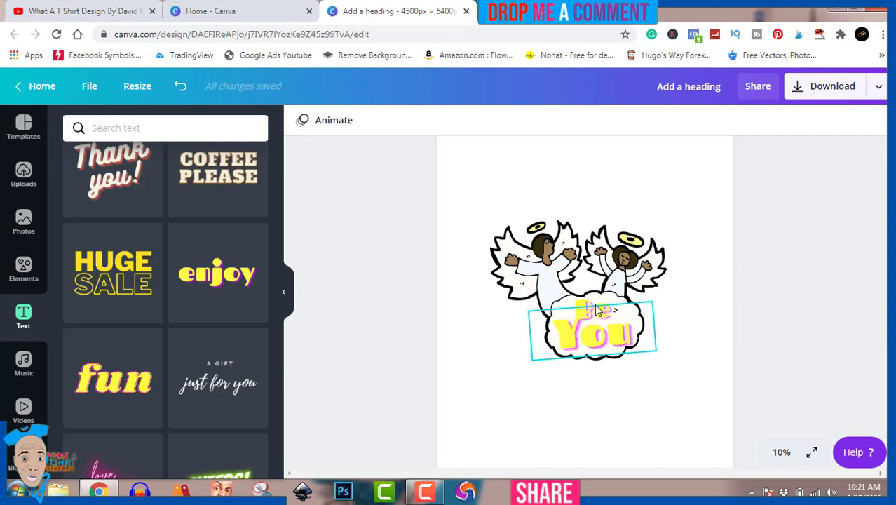
click(596, 311)
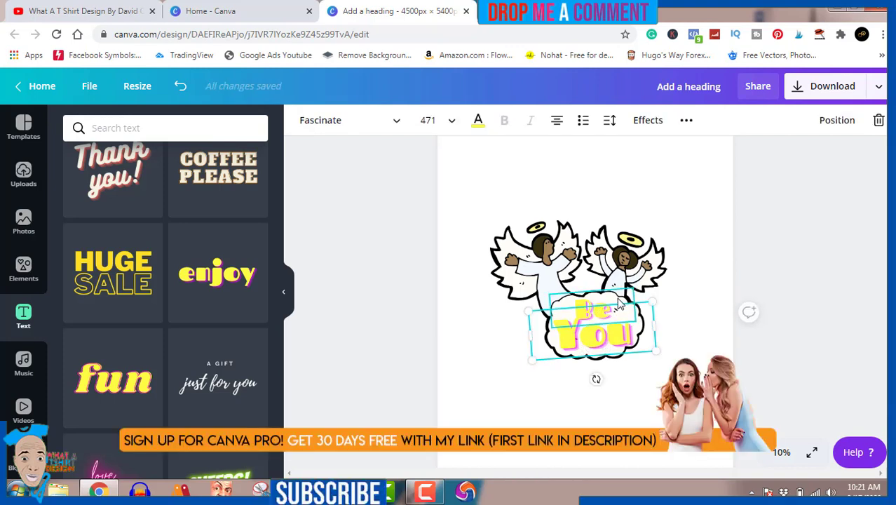
click(615, 298)
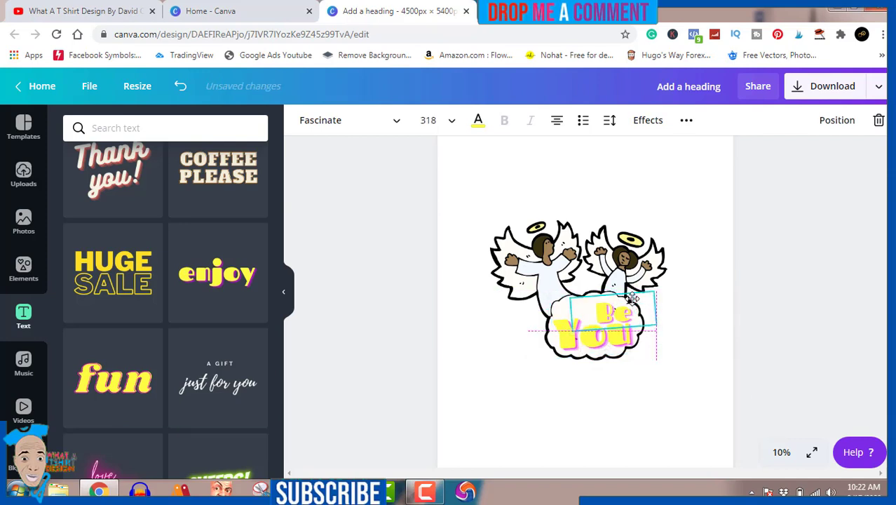
drag(614, 298, 616, 297)
Change the fill colour of the "You" text to the medium light gray from the default colours
click(616, 311)
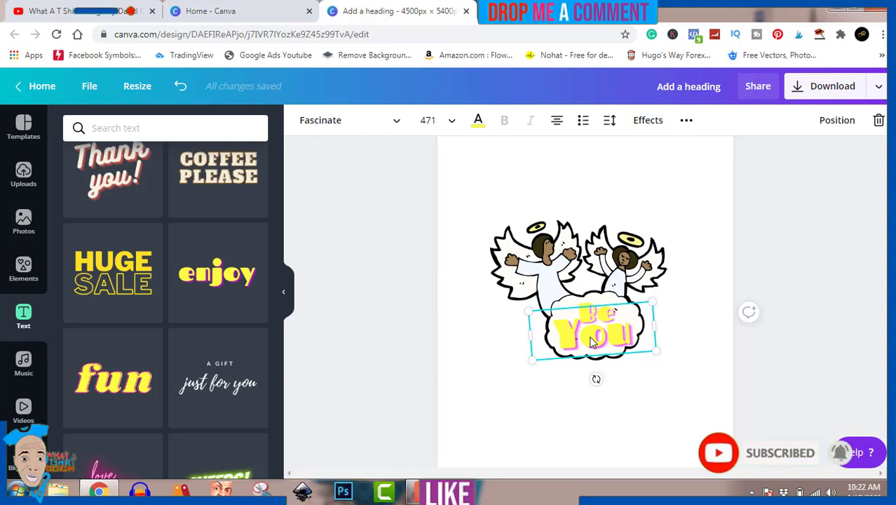
click(478, 121)
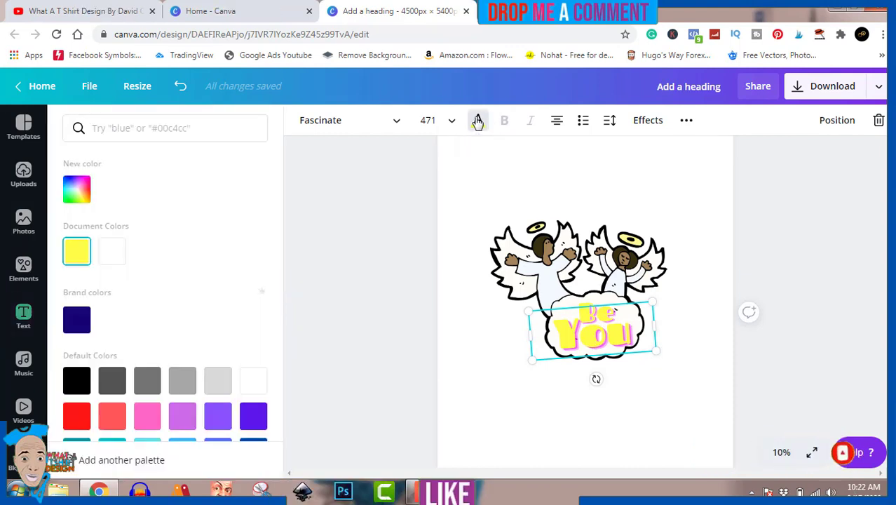
click(178, 383)
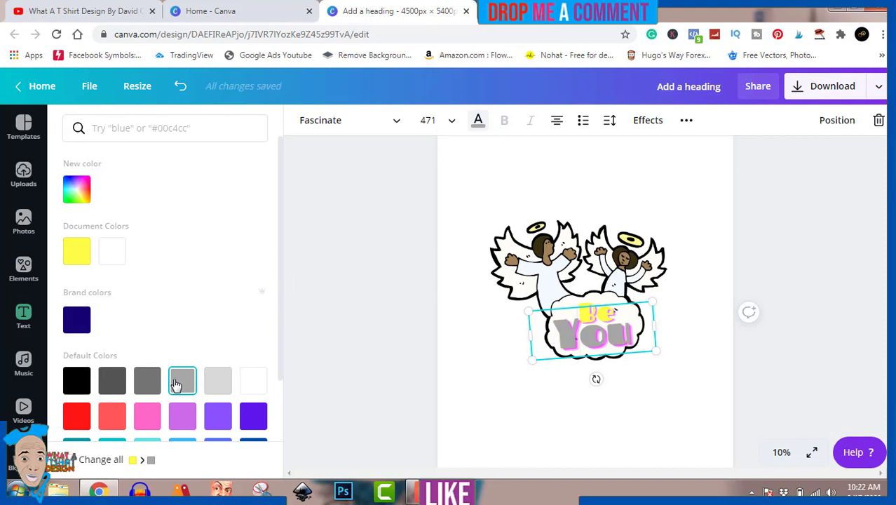
Try dark gray, purple, pink and coral red from the default colours as the fill of the "You" text
click(112, 383)
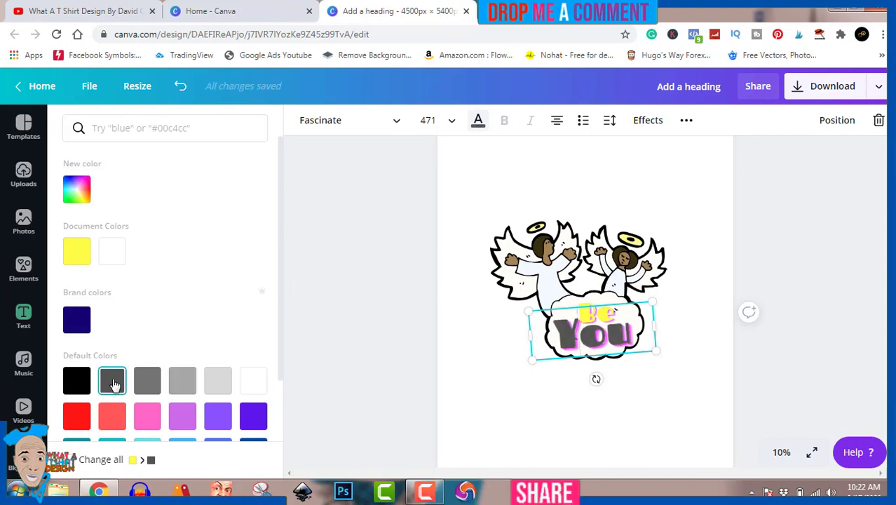
click(181, 417)
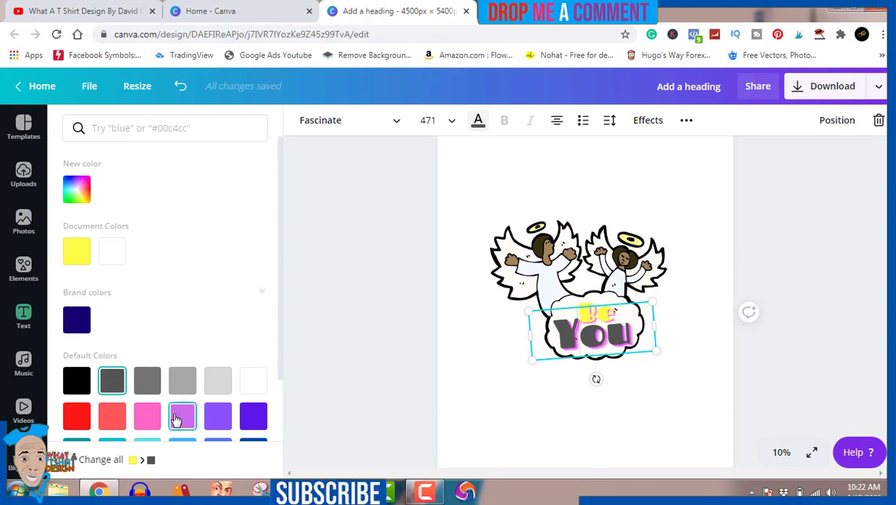
click(139, 416)
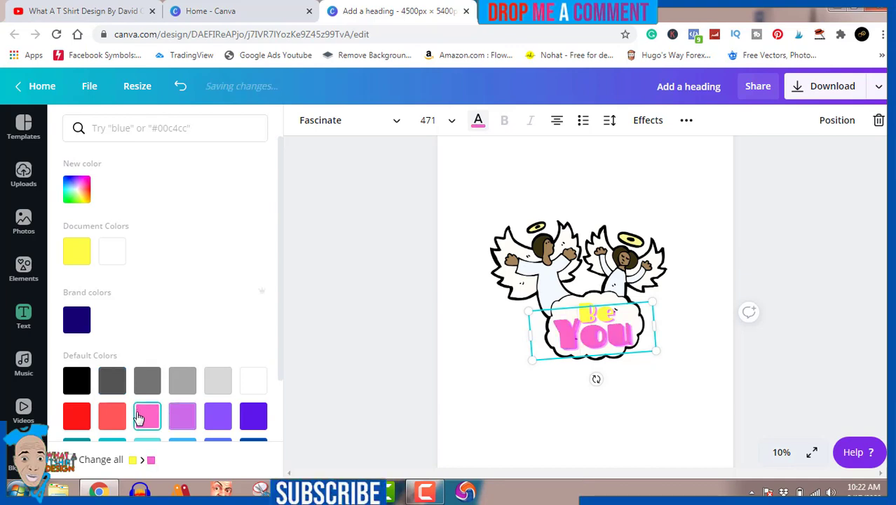
click(110, 419)
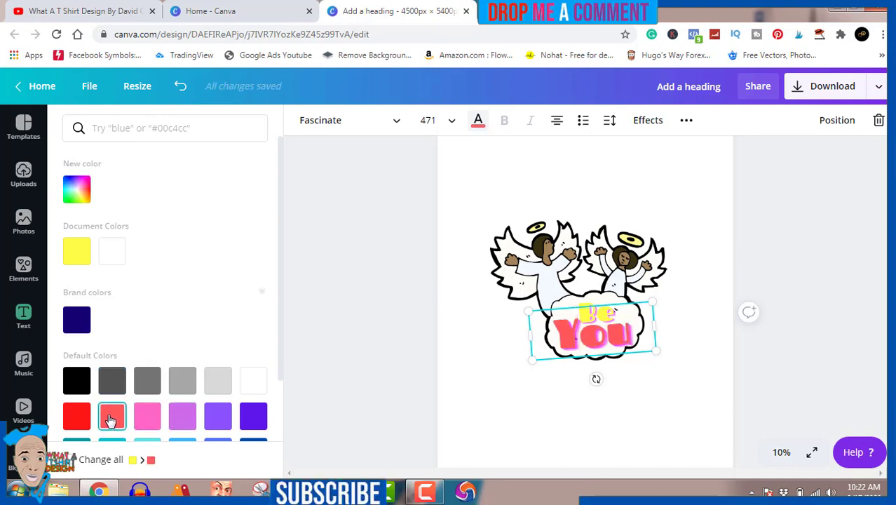
Fill the "You" text with the navy brand colour and deselect it
click(83, 319)
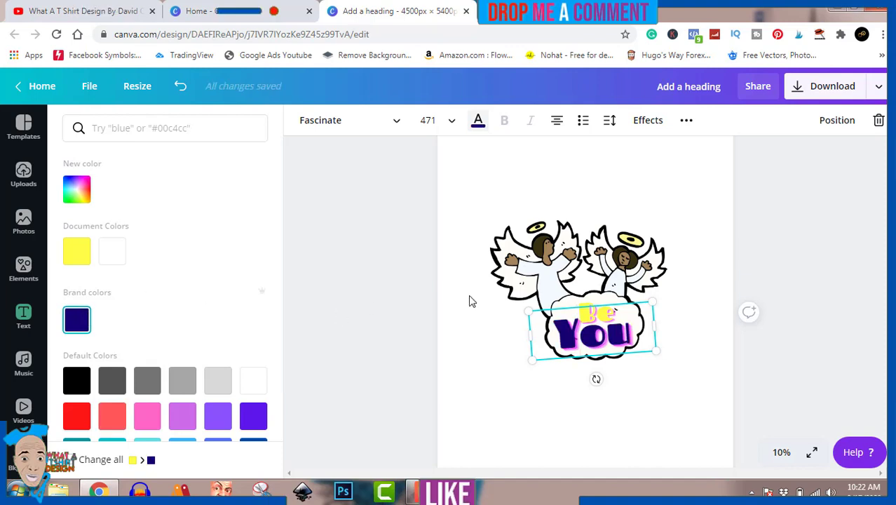
click(865, 240)
click(796, 236)
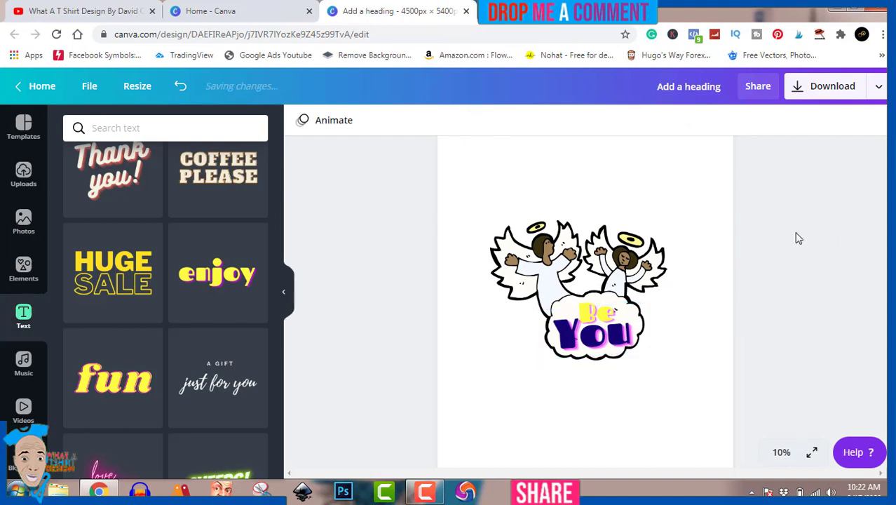
Recolour the "Be" text above "You", trying pink before choosing the navy document colour, and deselect it
click(600, 300)
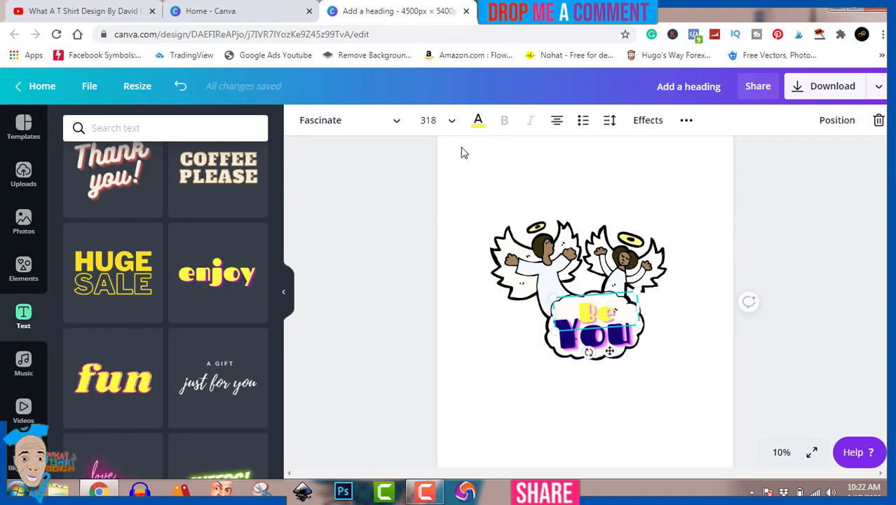
click(478, 122)
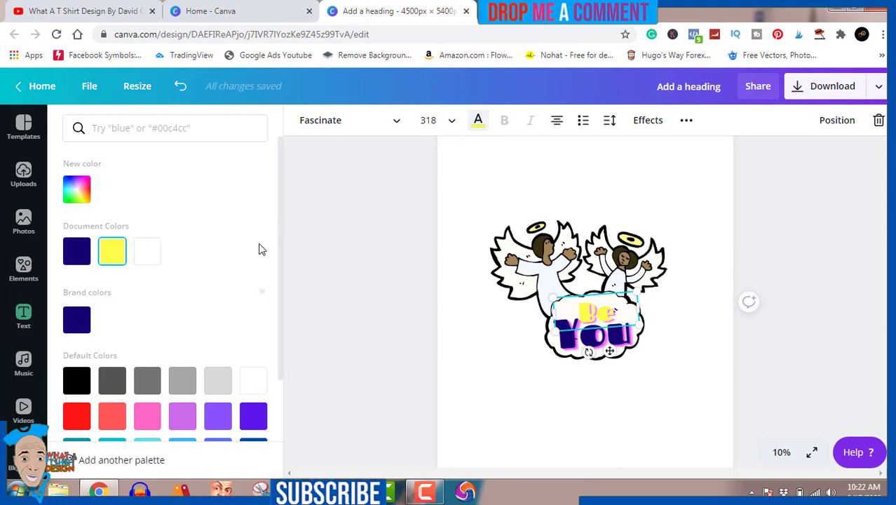
click(155, 419)
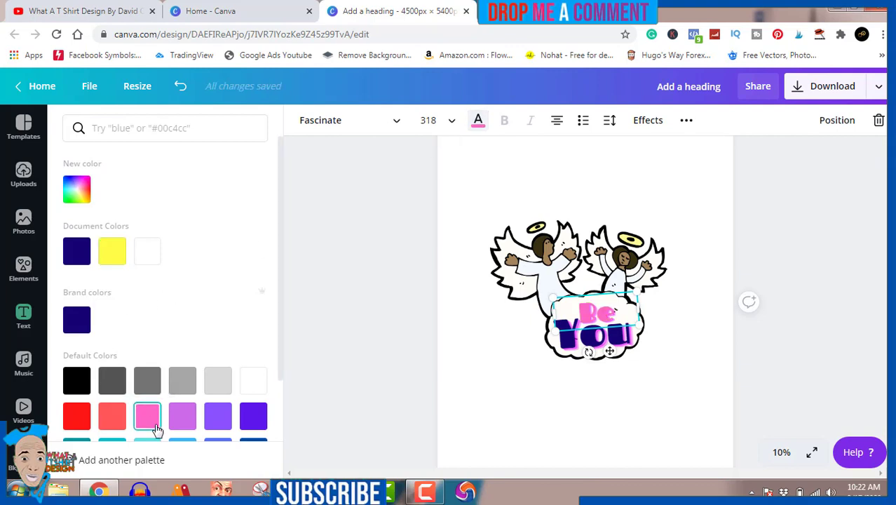
click(78, 259)
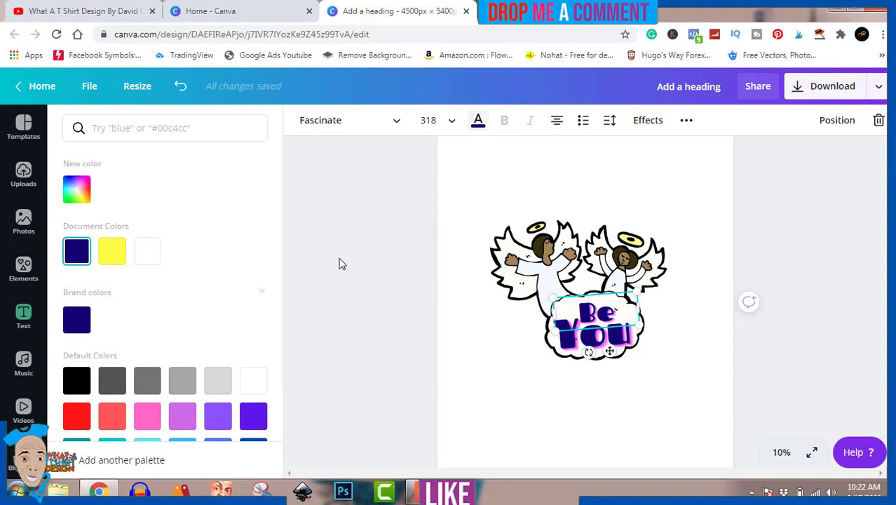
click(875, 223)
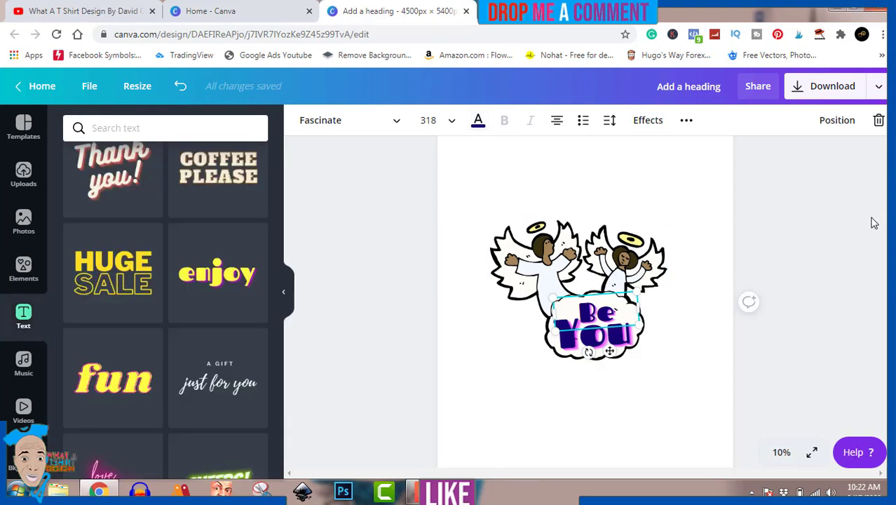
click(830, 241)
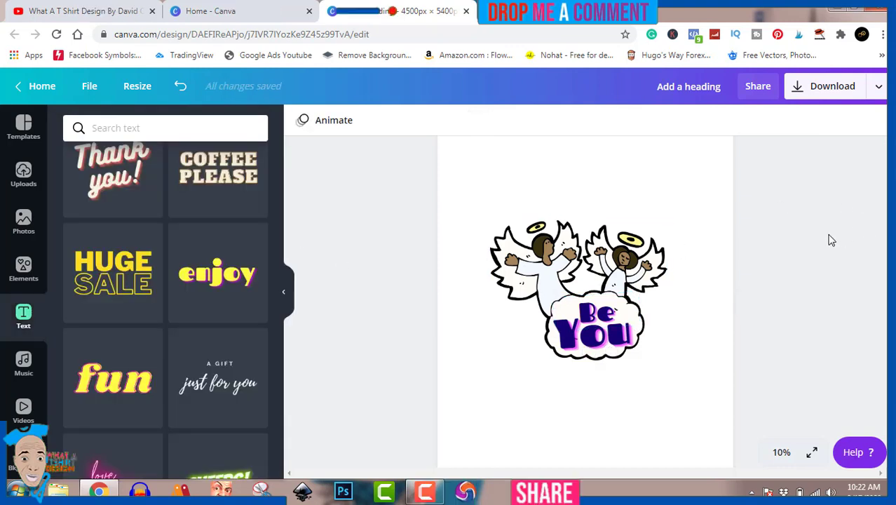
click(423, 493)
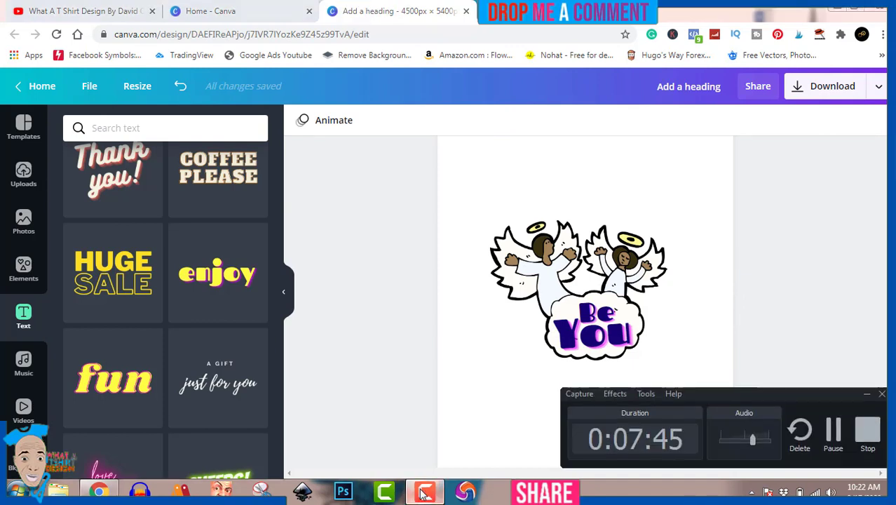
click(423, 493)
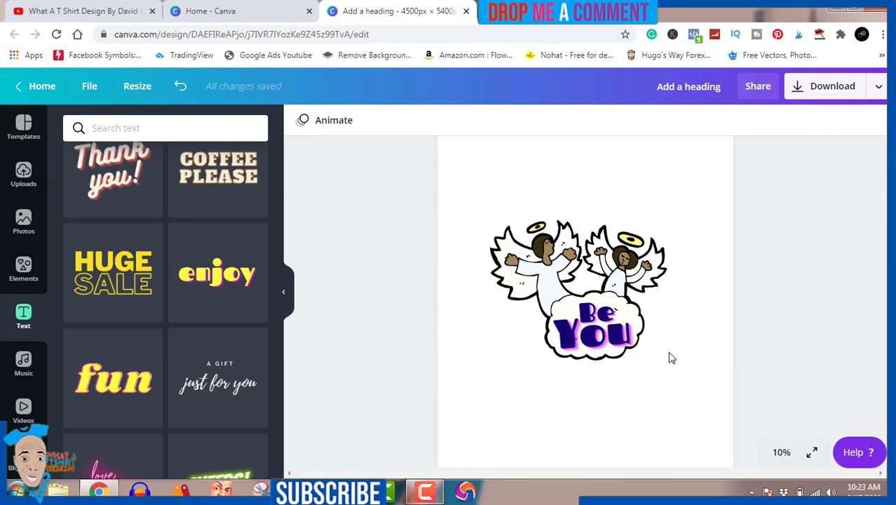
click(554, 268)
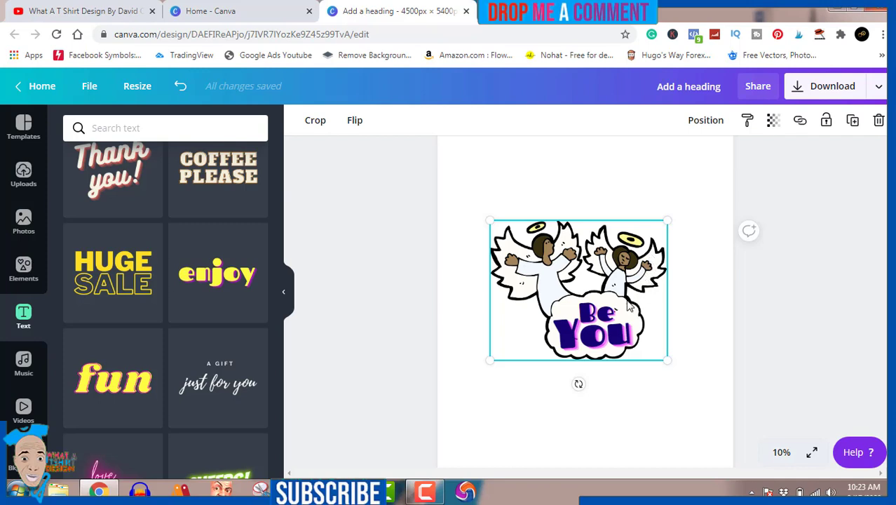
click(796, 287)
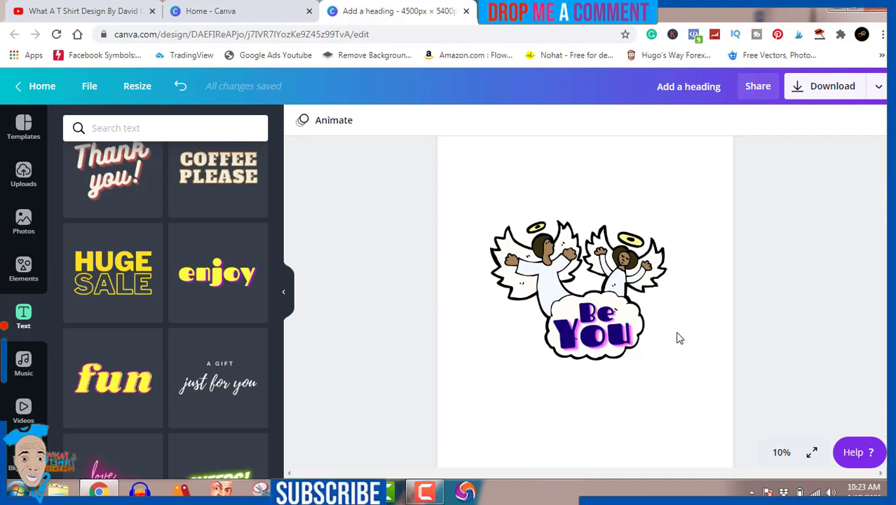
click(607, 344)
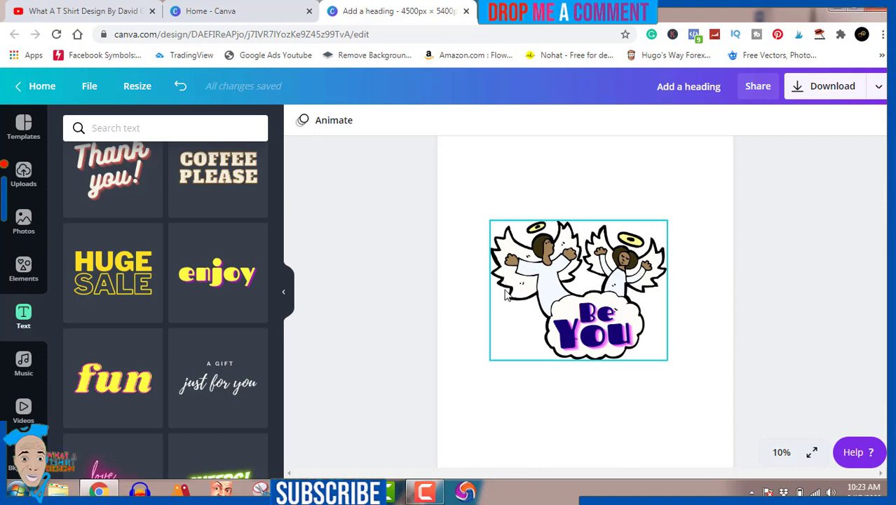
click(636, 385)
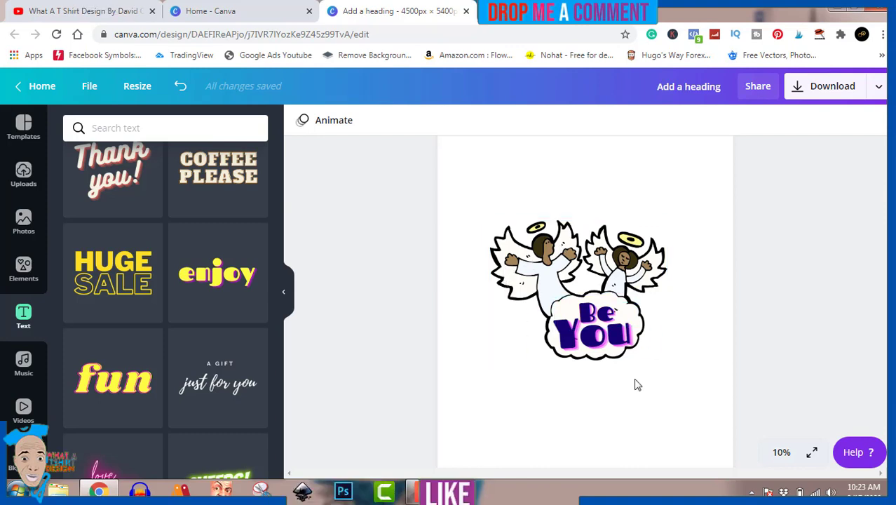
Download the design as a PNG at 1x size with a transparent background
click(833, 90)
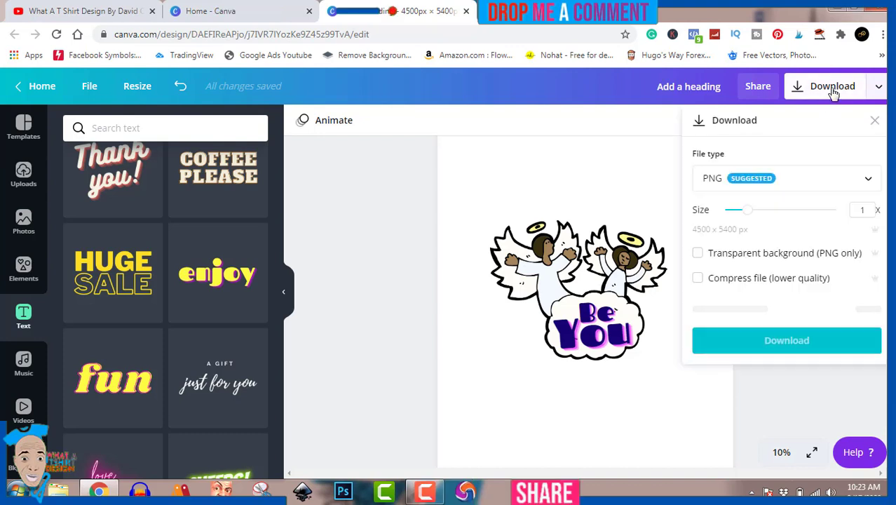
click(697, 256)
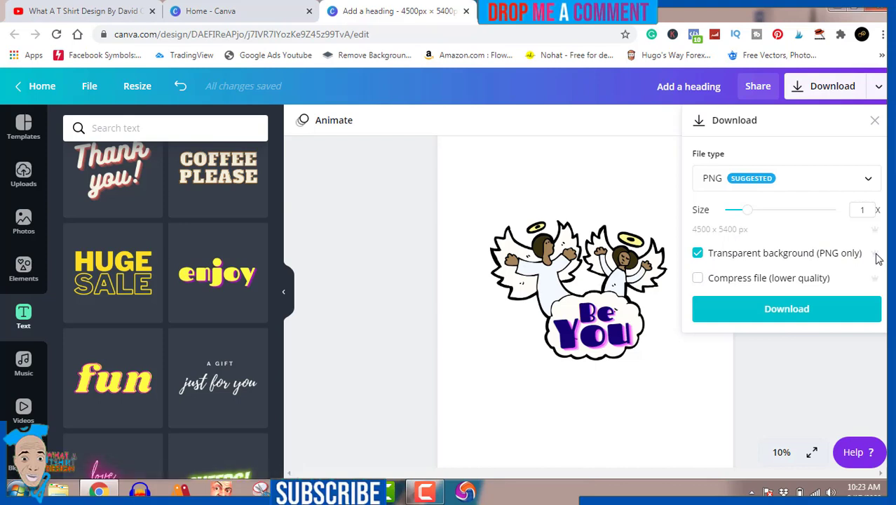
click(809, 309)
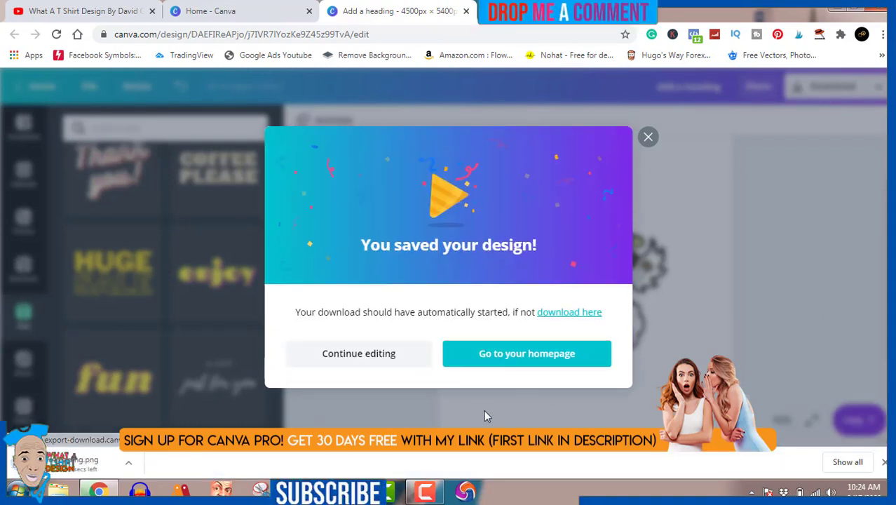
Show the downloaded PNG in its folder and open the "Add a heading" image in Windows Photo Viewer to examine it
click(137, 466)
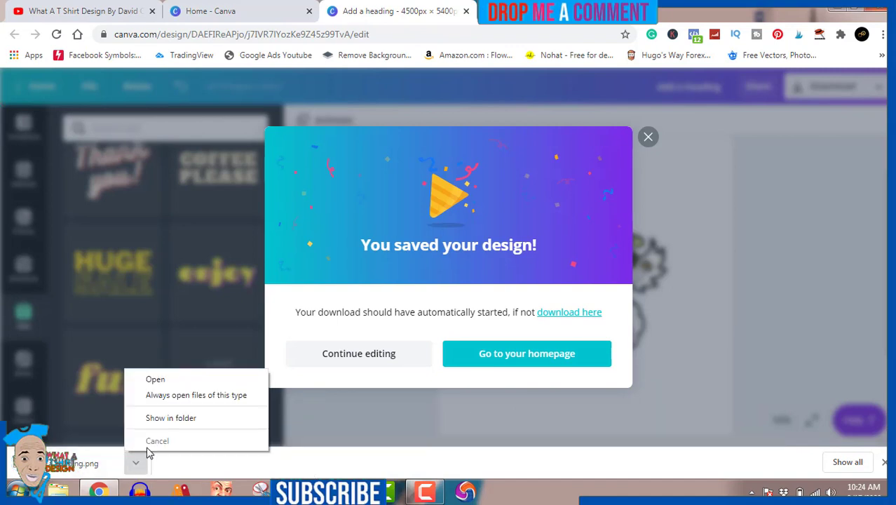
click(169, 420)
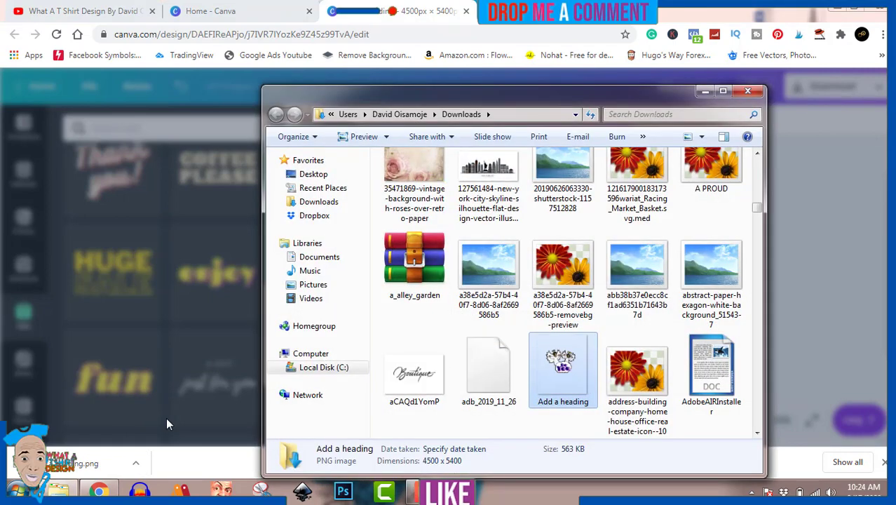
double_click(563, 369)
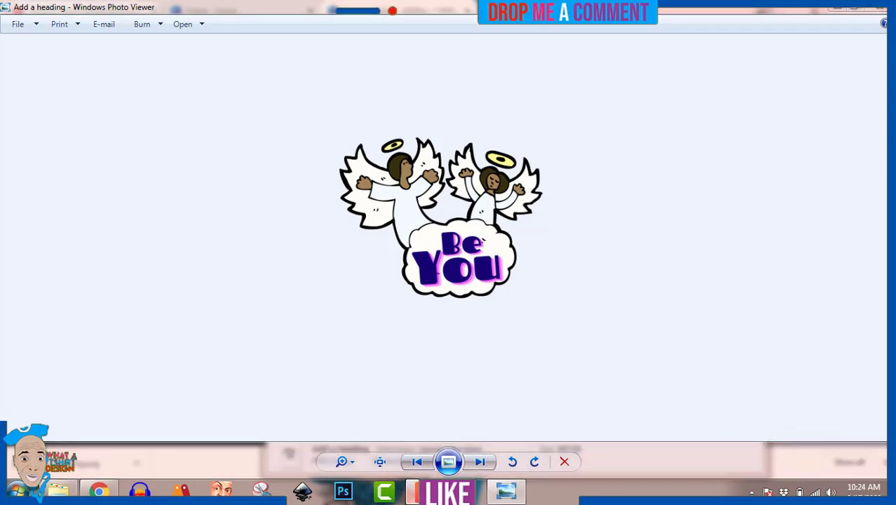
click(424, 493)
click(424, 493)
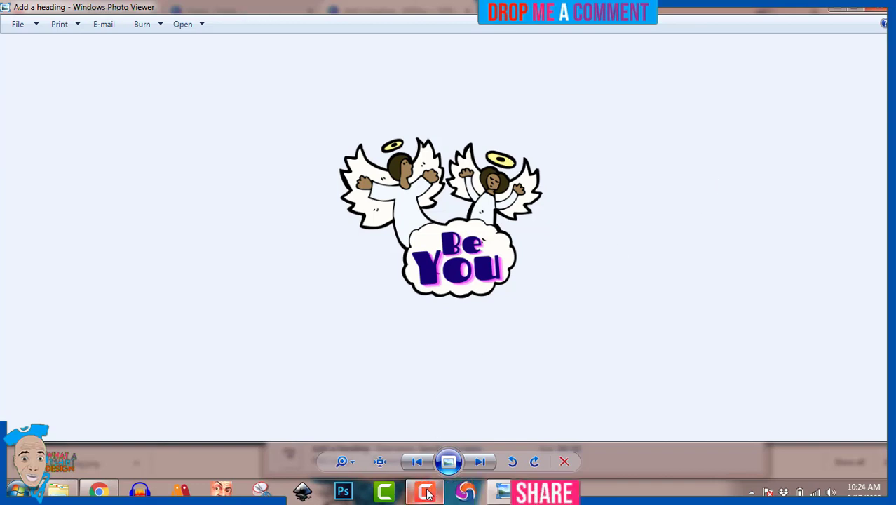
click(425, 492)
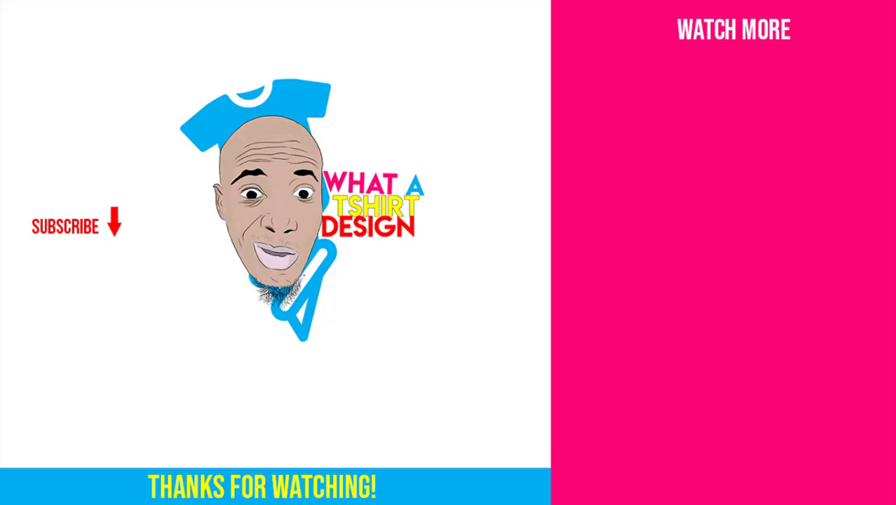